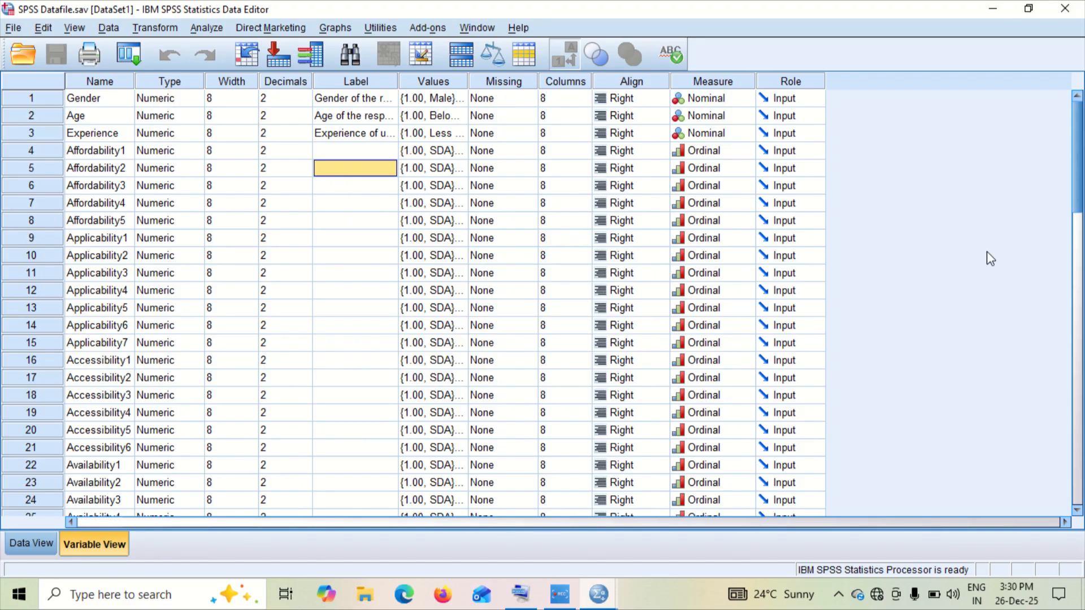
- Look through the variable list and check the value labels defined for Age and Experience
left_click_drag(1079, 217, 1081, 330)
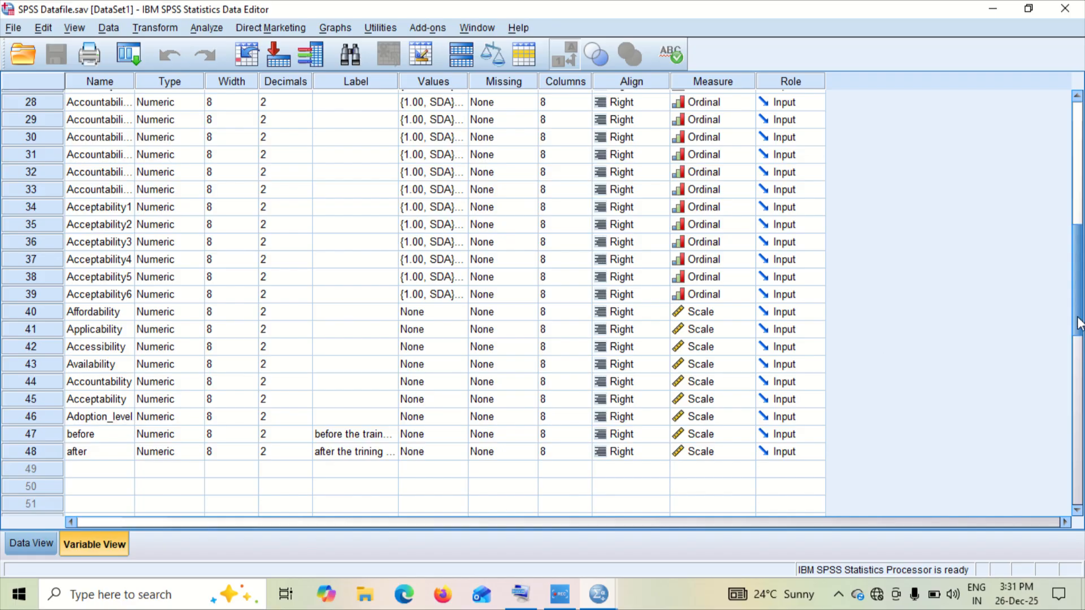
scroll(1079, 317, "up", 8)
scroll(1079, 209, "up", 2)
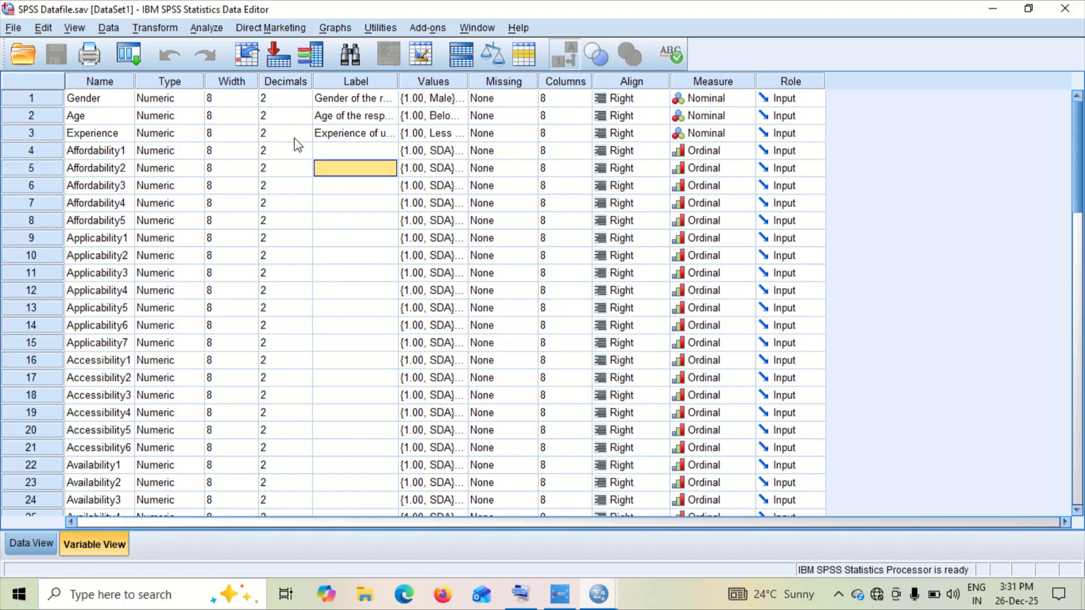
left_click(460, 116)
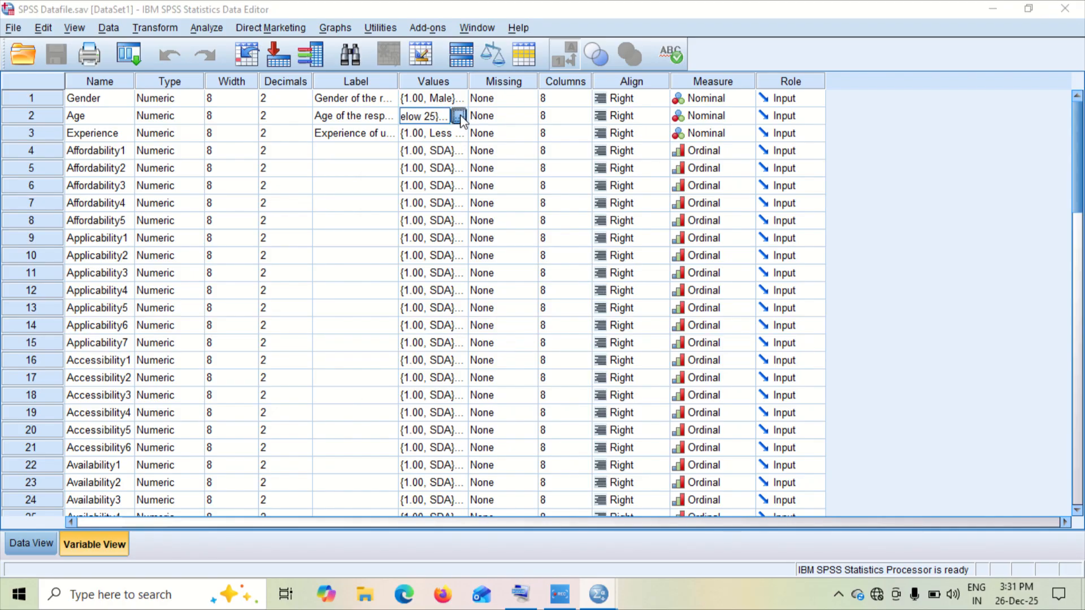
left_click(460, 116)
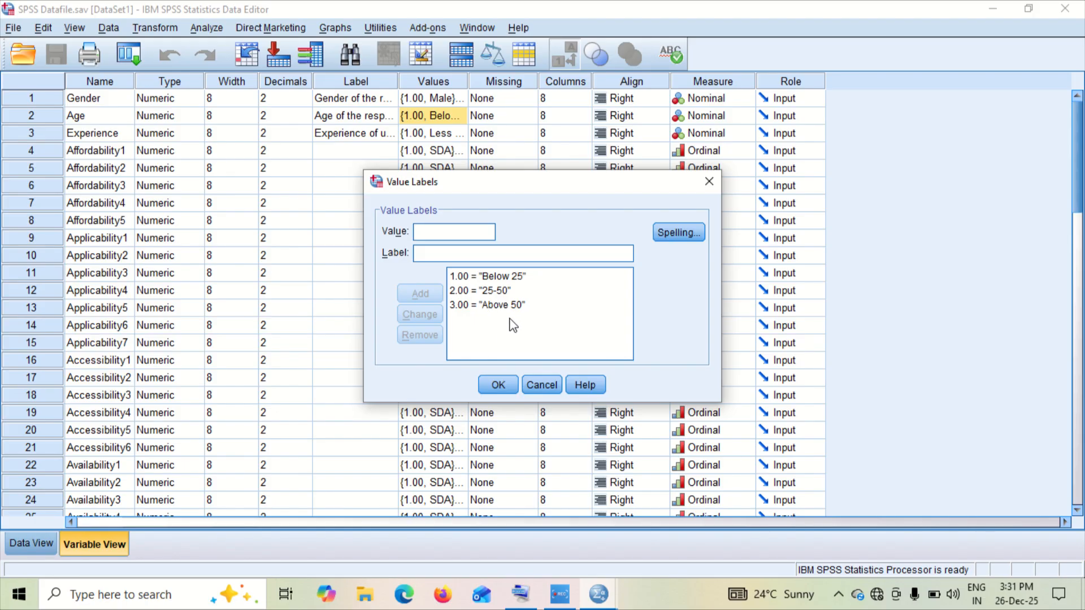
left_click(500, 385)
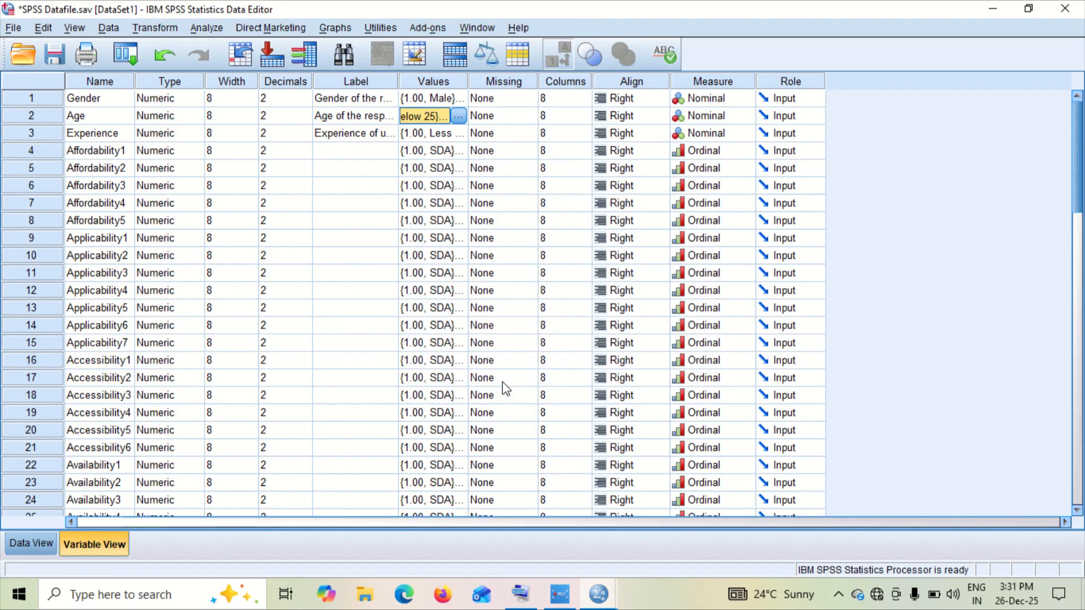
double_click(462, 135)
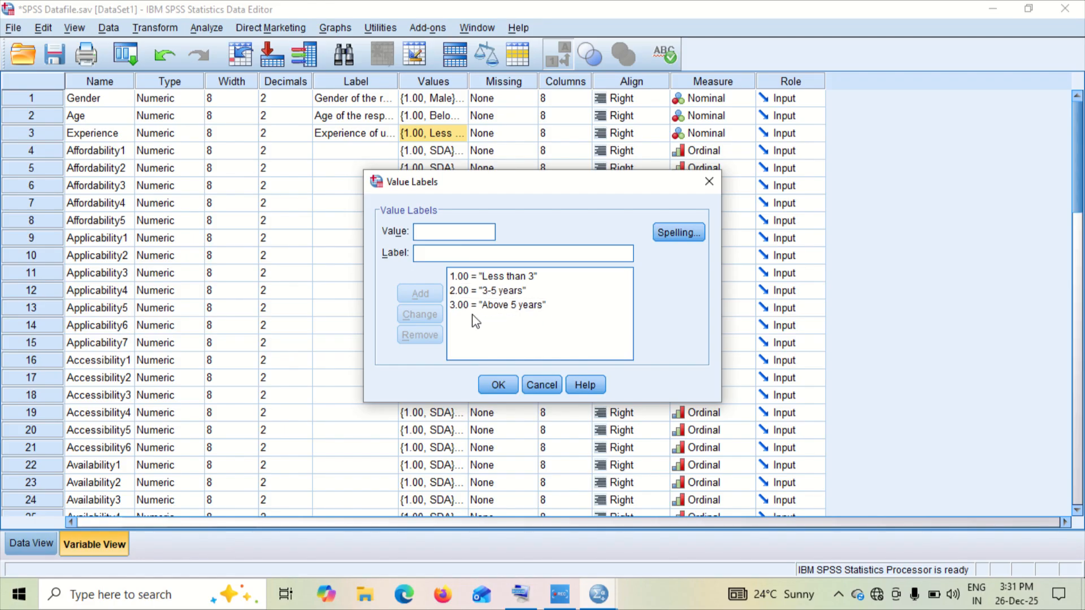
left_click(498, 385)
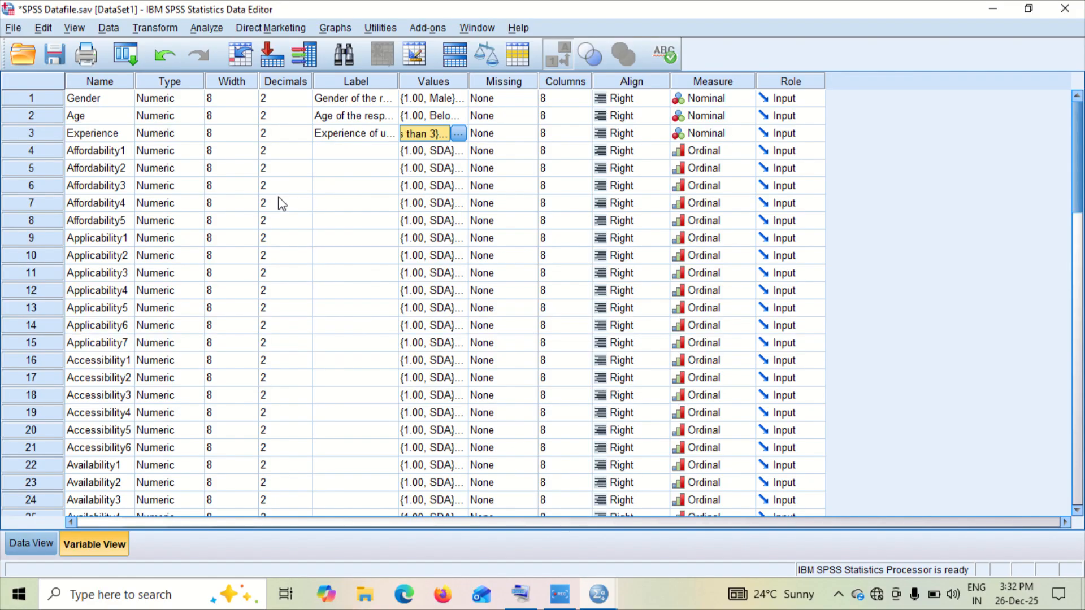
- Start a One-Way ANOVA and assign the Experience variable as the factor
left_click(207, 29)
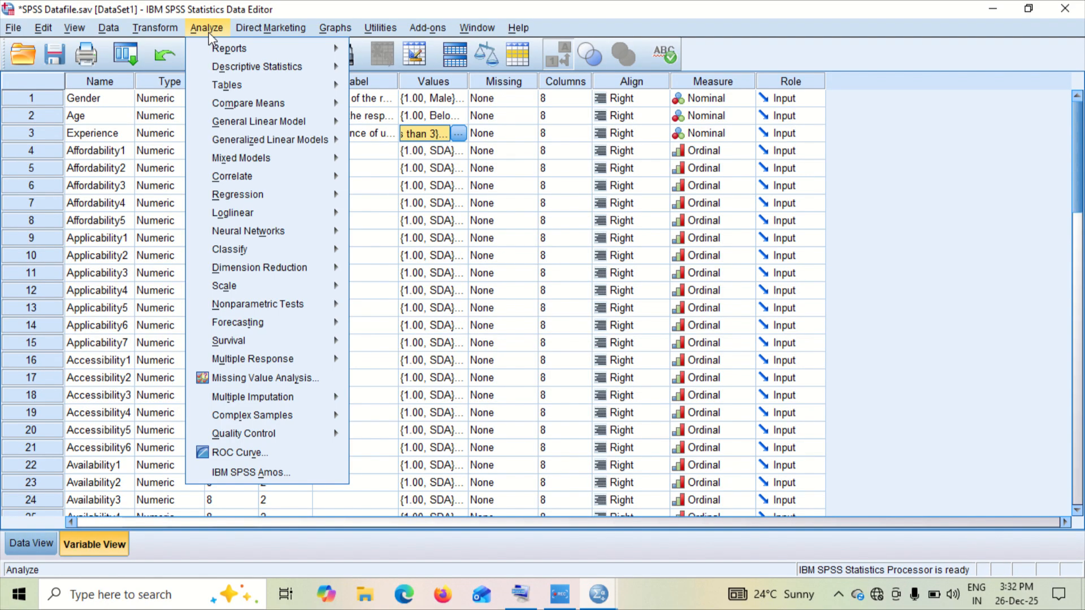
mouse_move(278, 107)
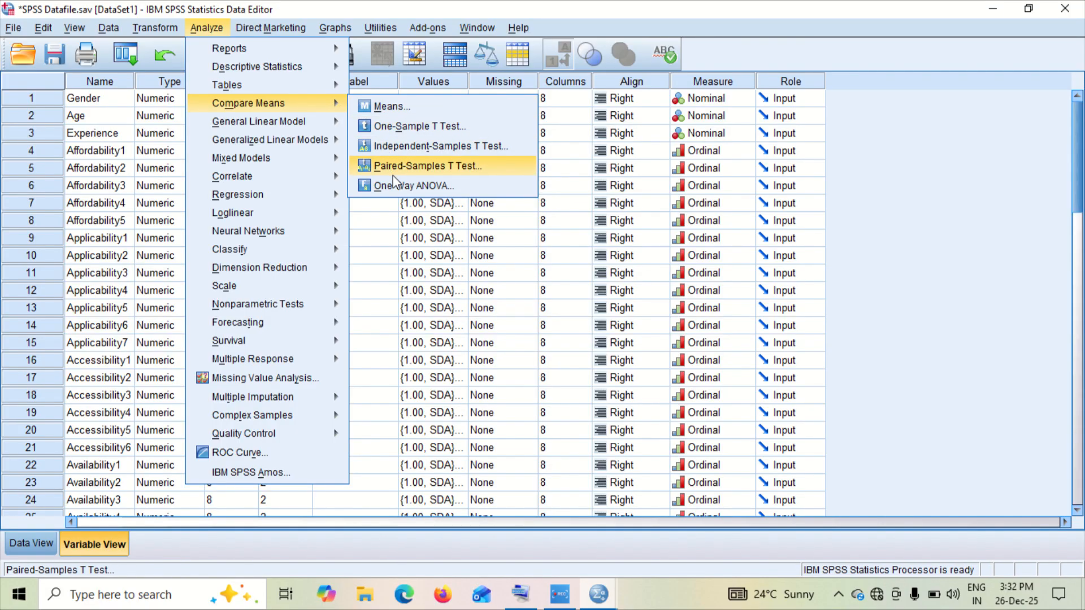
left_click(403, 186)
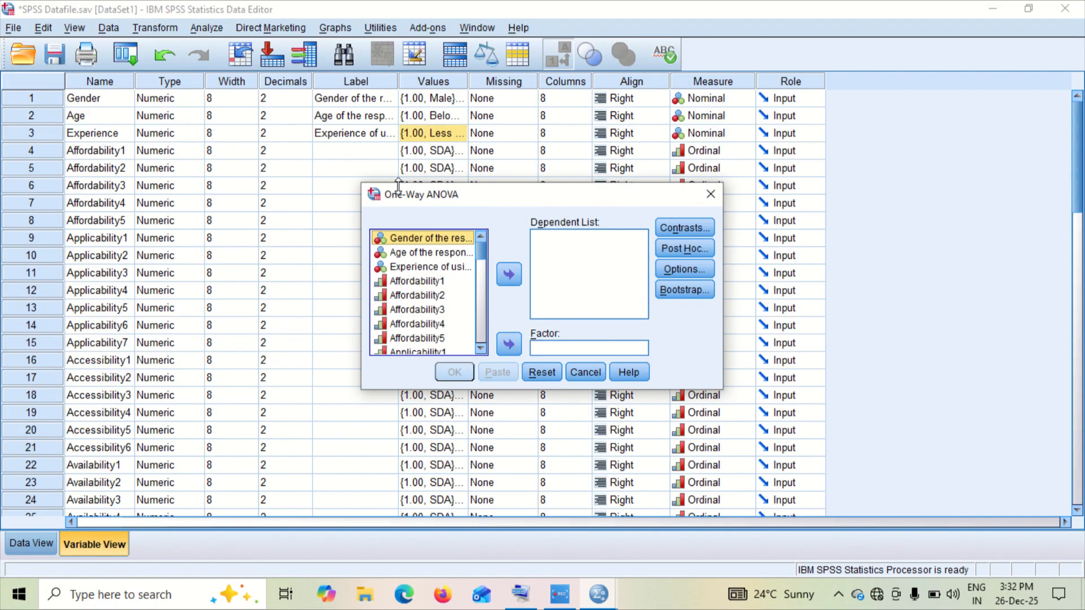
left_click(466, 268)
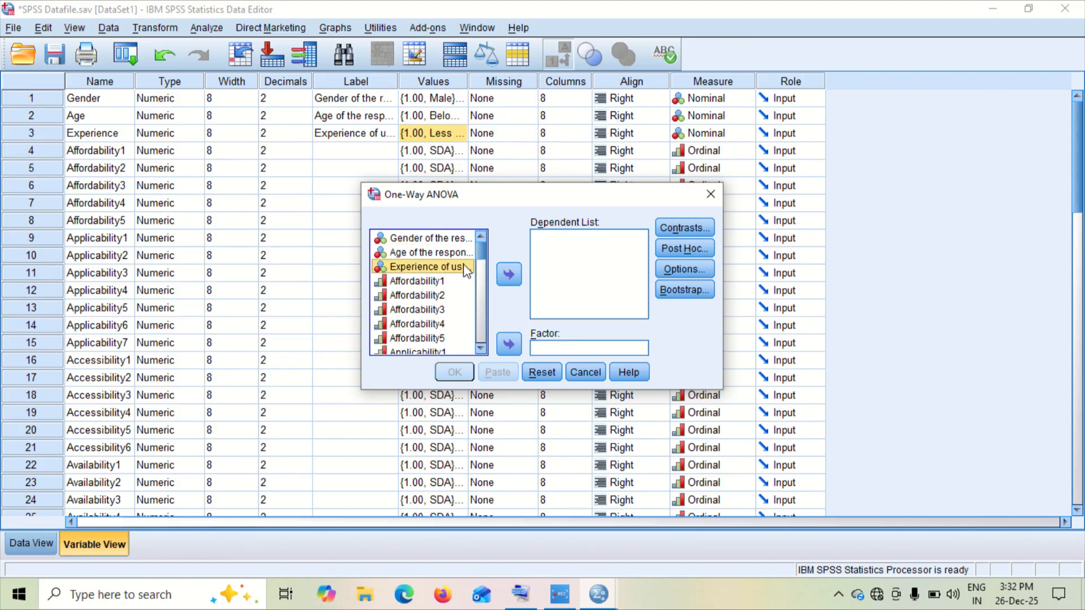
left_click(508, 344)
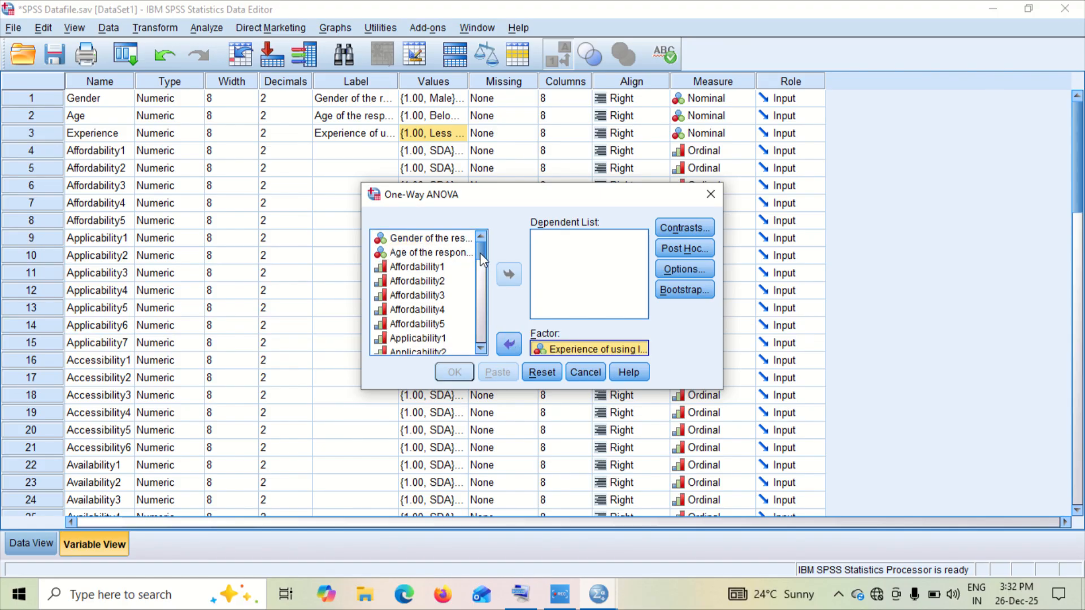
- Add the seven scale variables from Affordability through Adoption_level to the ANOVA's dependent list
left_click_drag(480, 252, 481, 325)
left_click(437, 313)
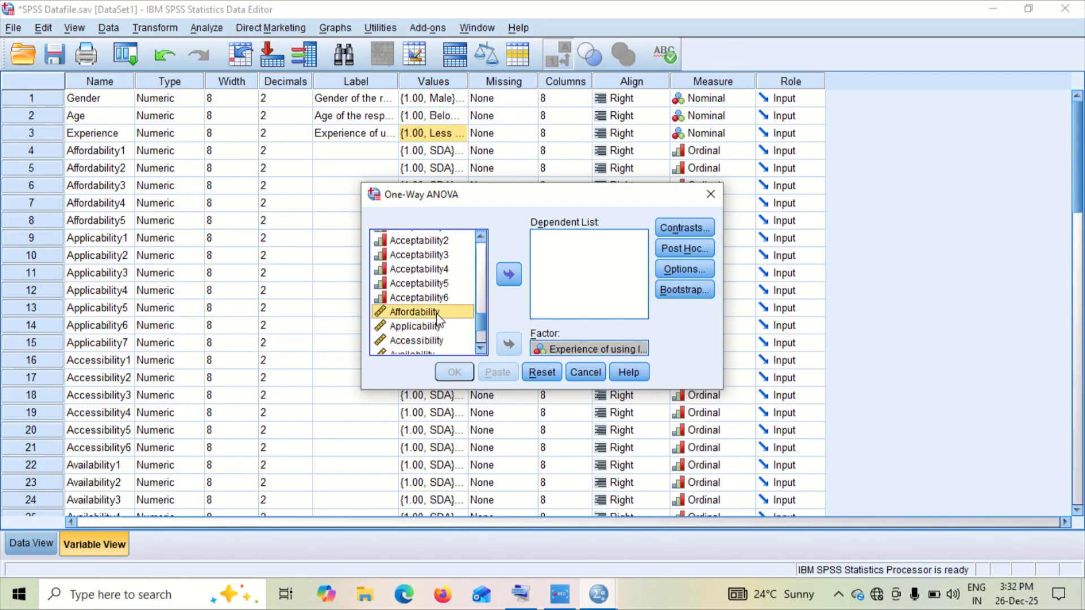
key("shift+Down")
key("shift+Down")
key("shift+Down")
key("shift+Down")
key("shift+Down")
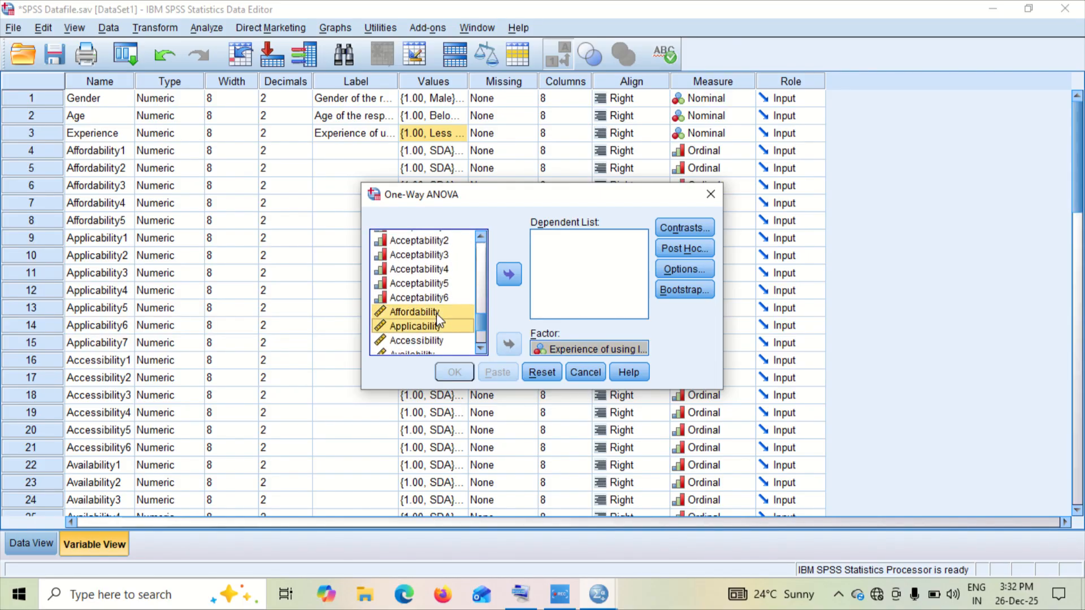
key("shift+Down")
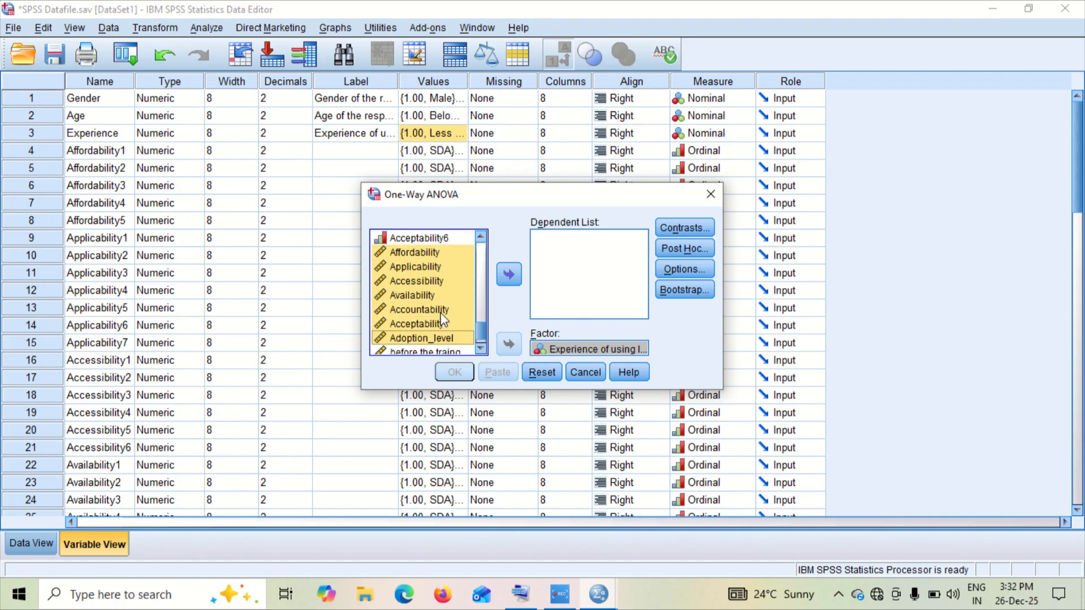
left_click(508, 277)
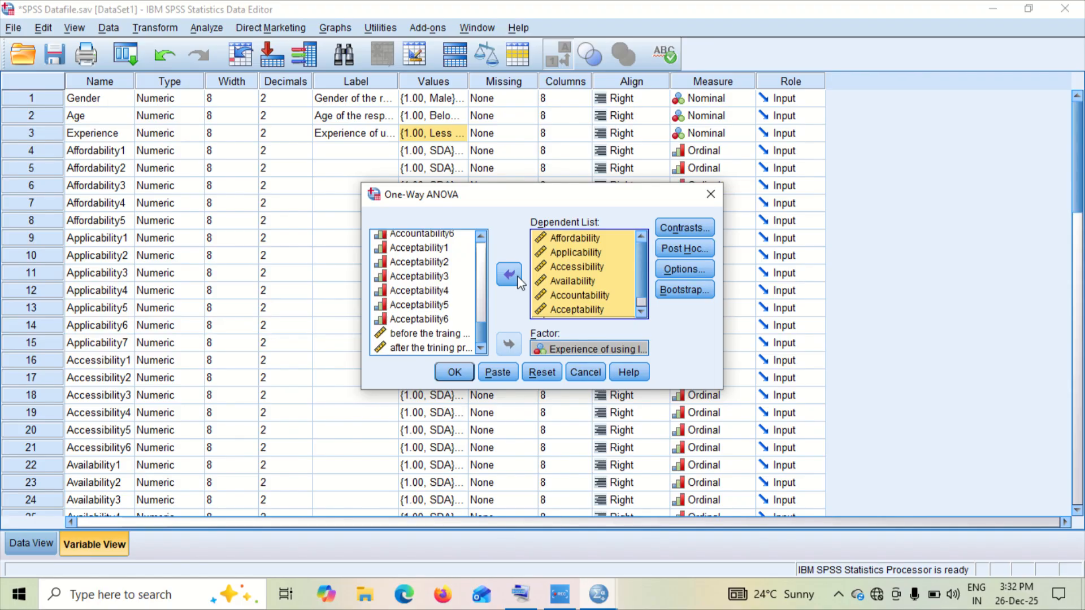
- Enable the Descriptive and Homogeneity of variance test statistics and run the One-Way ANOVA
left_click(685, 271)
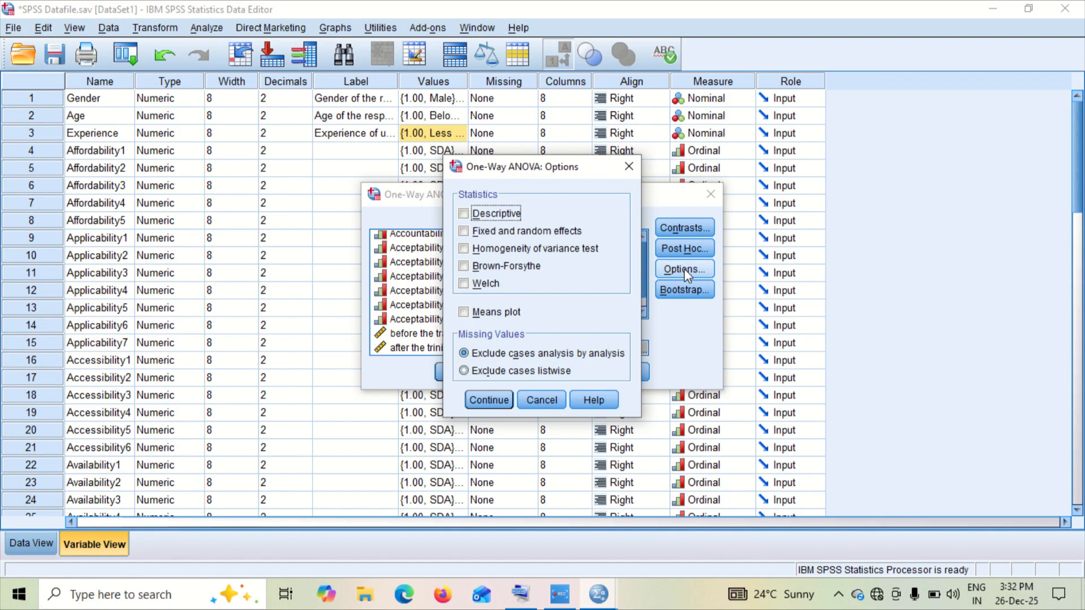
left_click(499, 214)
left_click(508, 252)
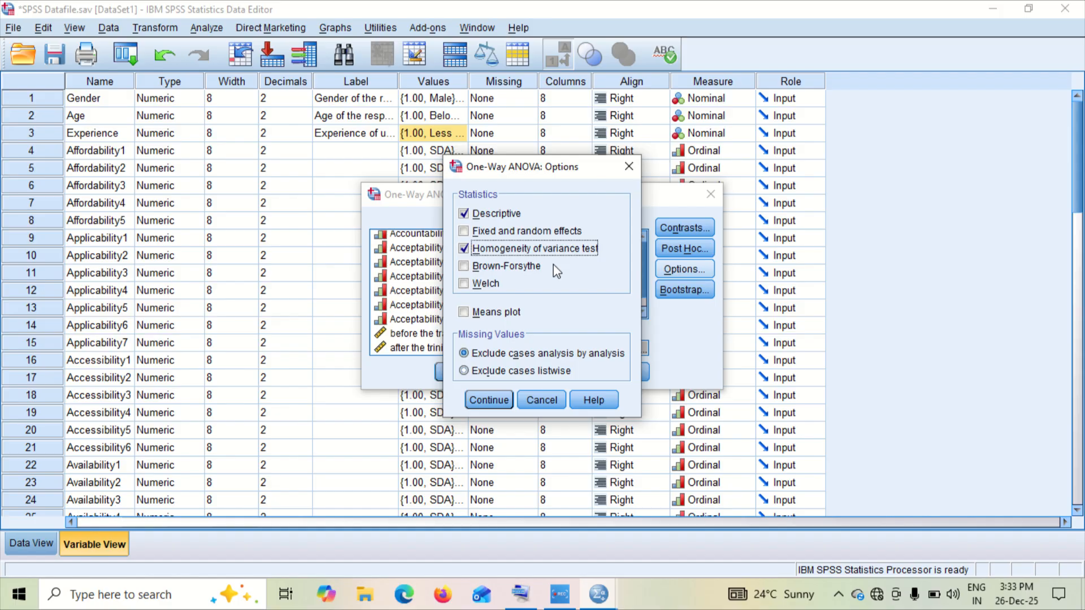
left_click(490, 400)
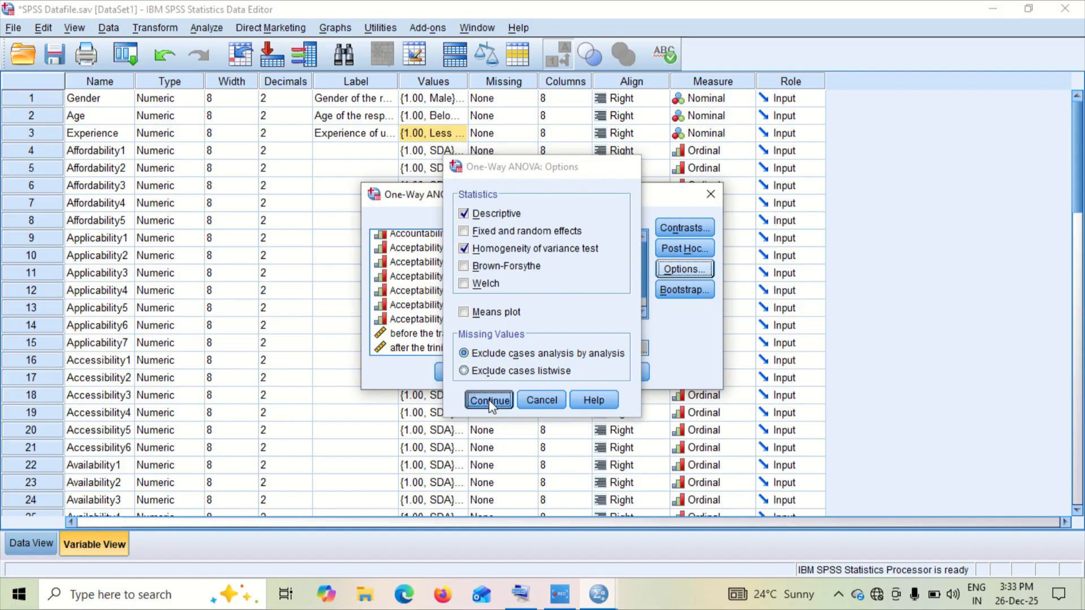
left_click(455, 372)
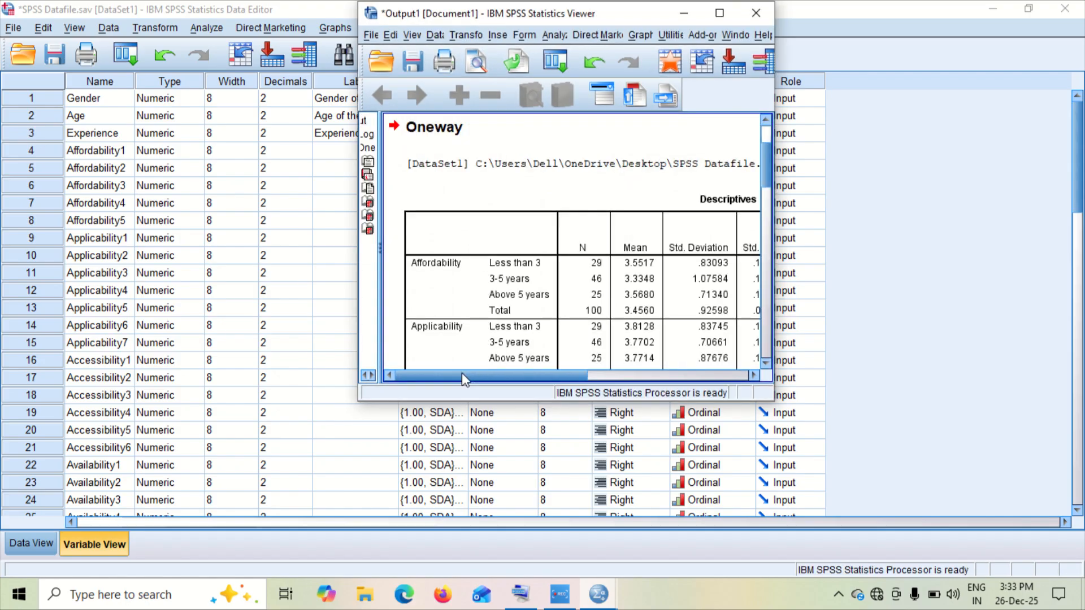
- Maximize the output window and examine the Descriptives table for each experience group
left_click(723, 14)
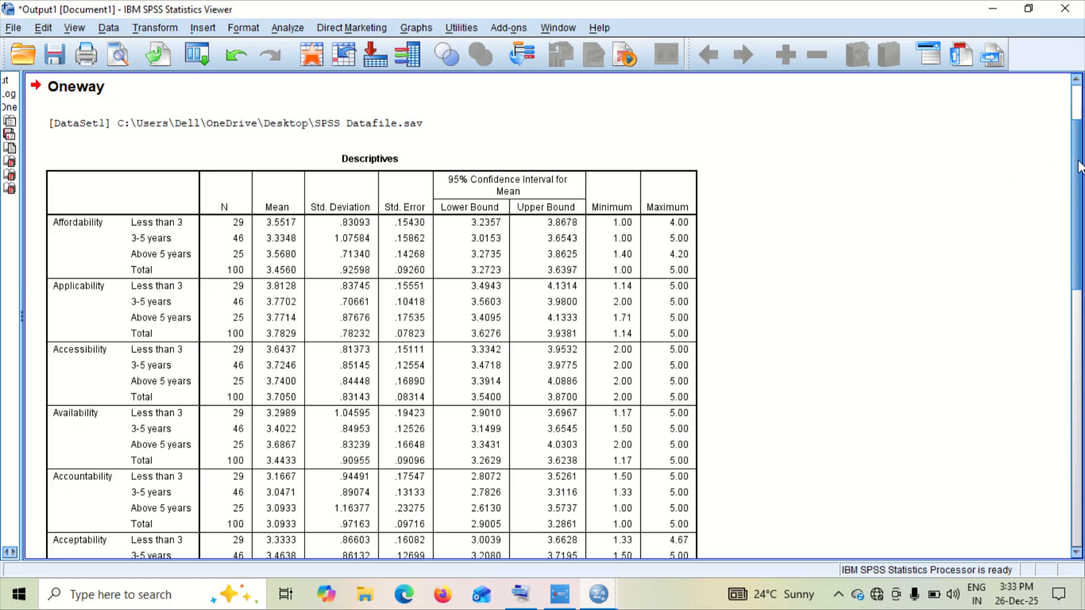
mouse_move(1079, 167)
left_mouse_down()
mouse_move(1083, 384)
mouse_move(1078, 174)
left_mouse_up()
left_click(687, 226)
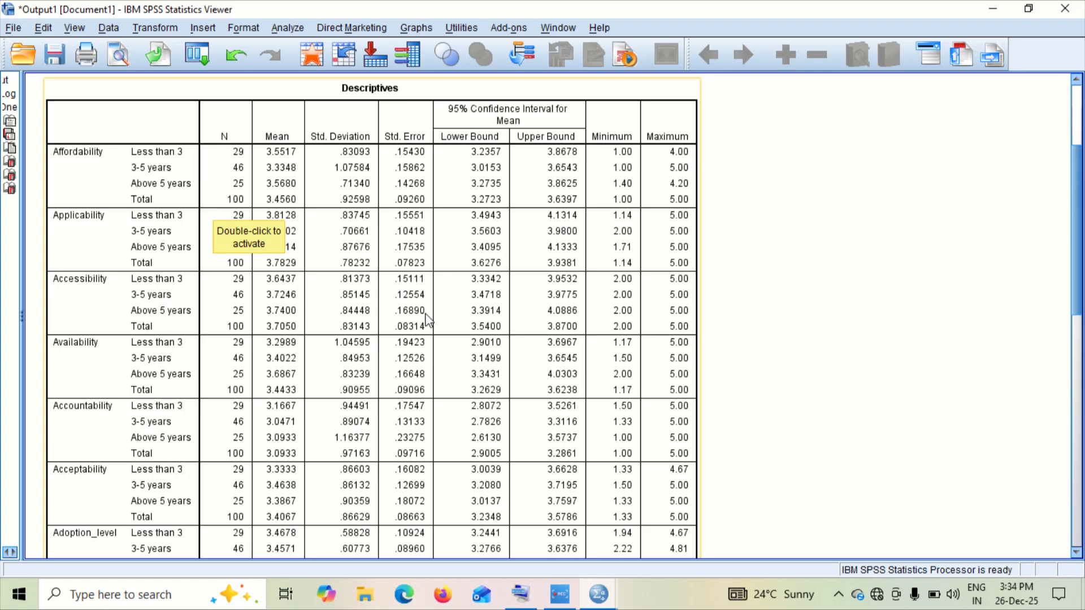
left_click(878, 385)
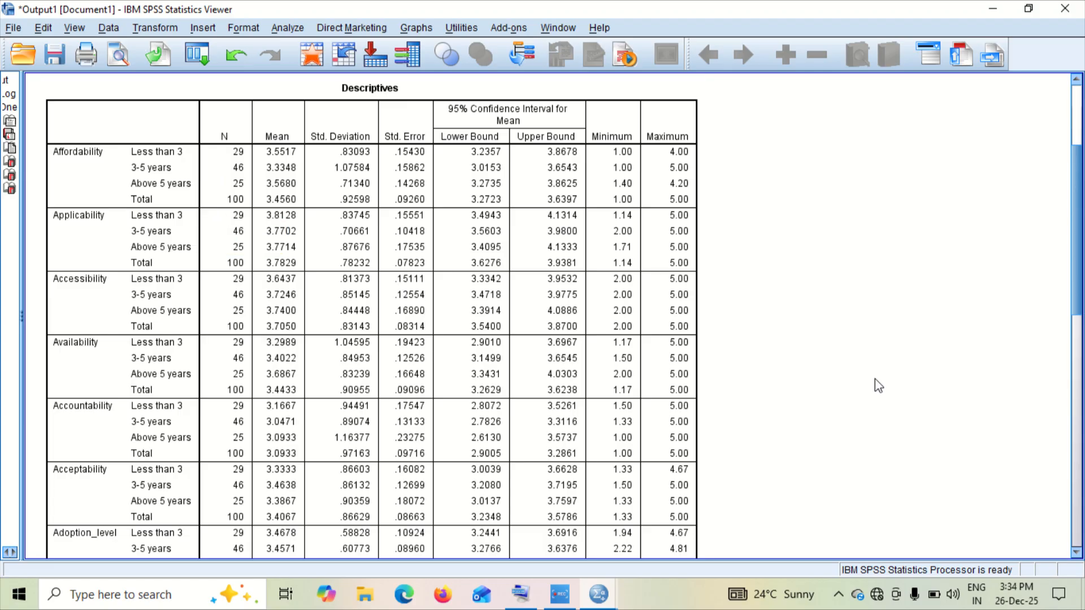
left_click(548, 344)
- Examine the significance values in the Test of Homogeneity of Variances table
scroll(1079, 308, "down", 1)
left_click_drag(1079, 308, 1079, 395)
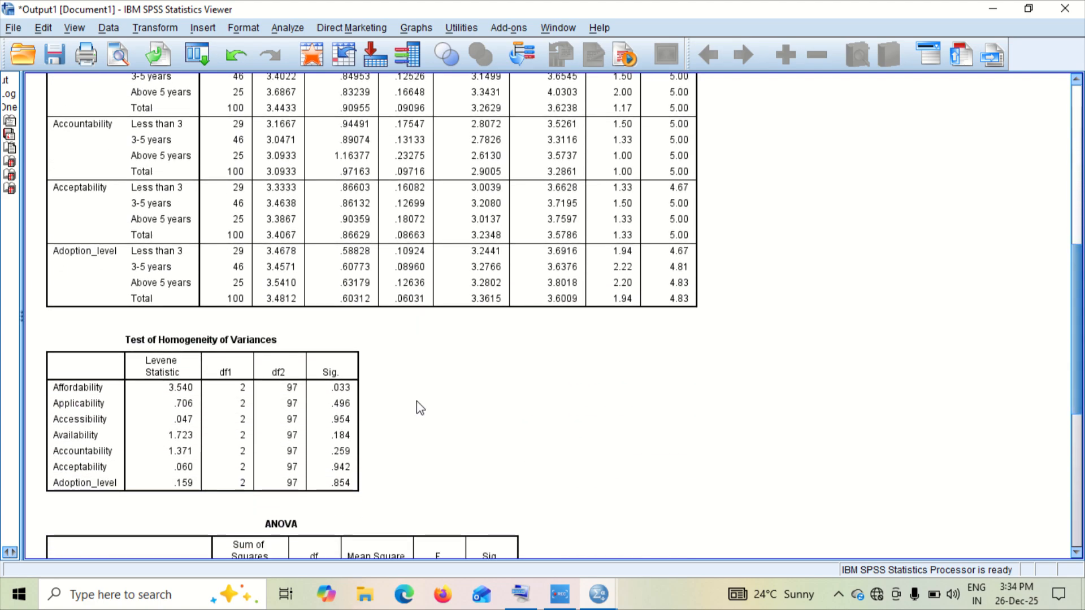
left_click(210, 418)
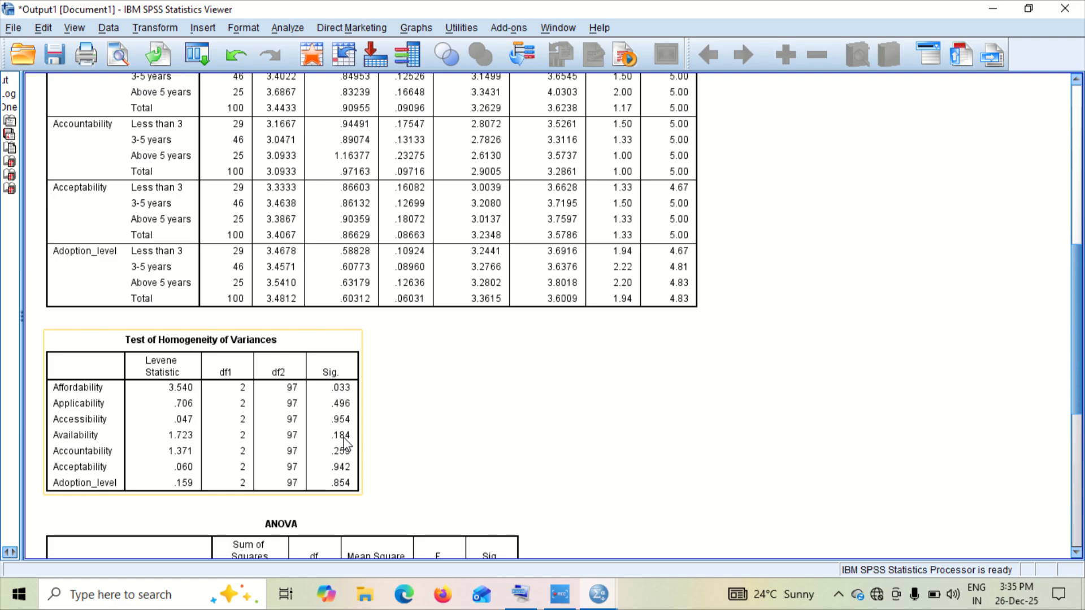
left_click(408, 436)
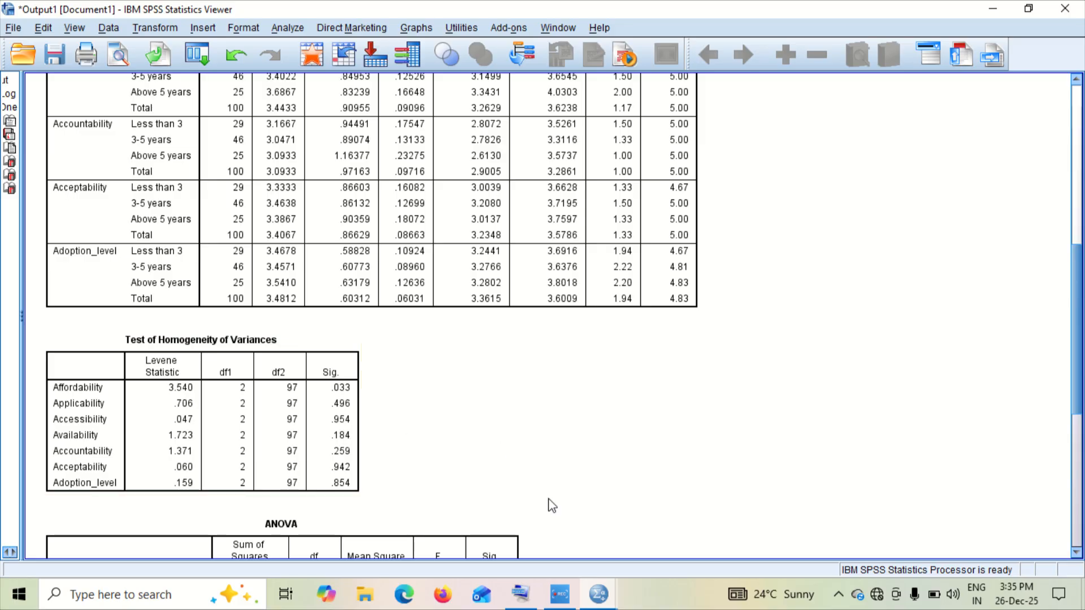
- Reopen the One-Way ANOVA setup from the data file and remove Applicability through Adoption_level from the dependent list, keeping only Affordability
mouse_move(598, 594)
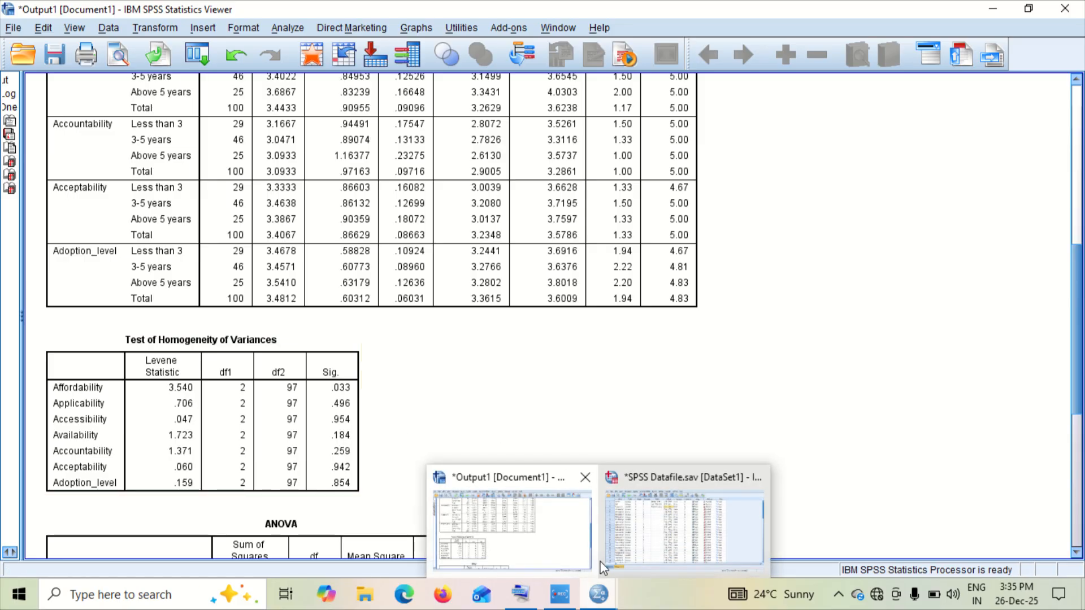
left_click(628, 524)
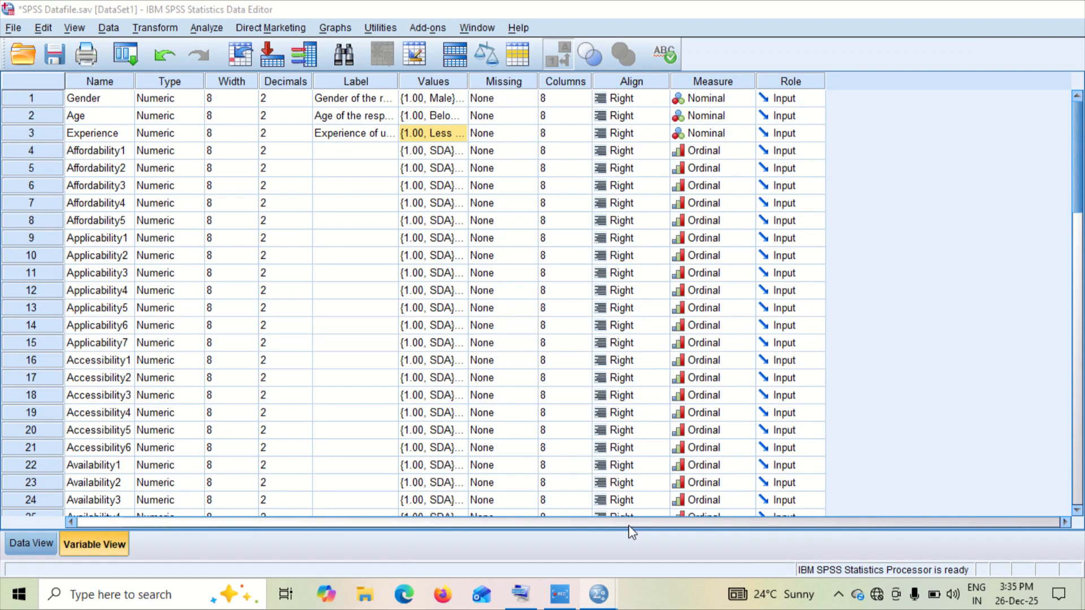
left_click(202, 28)
mouse_move(266, 107)
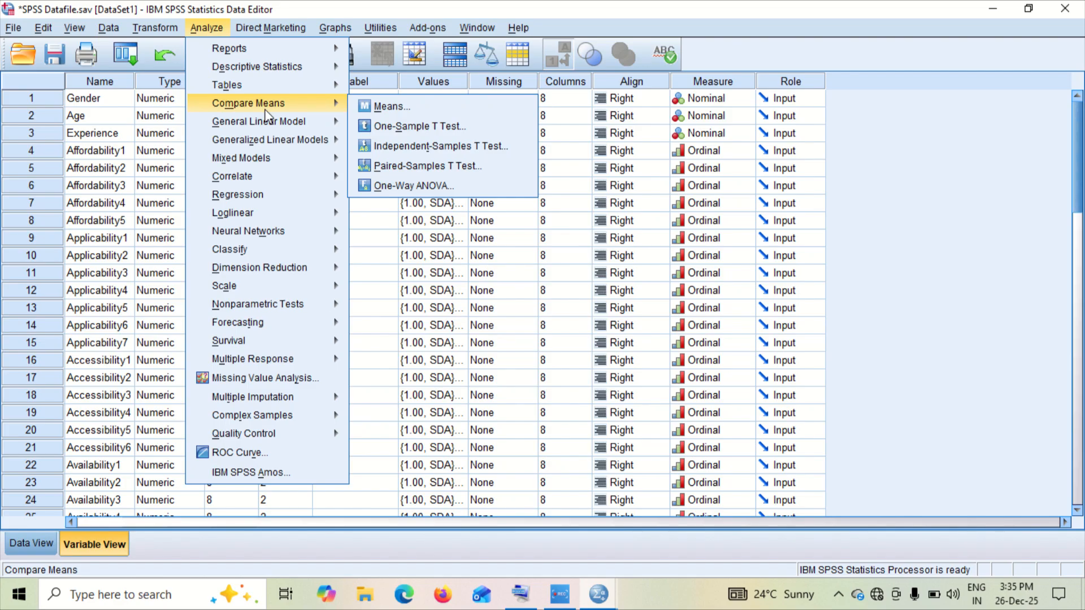
left_click(387, 192)
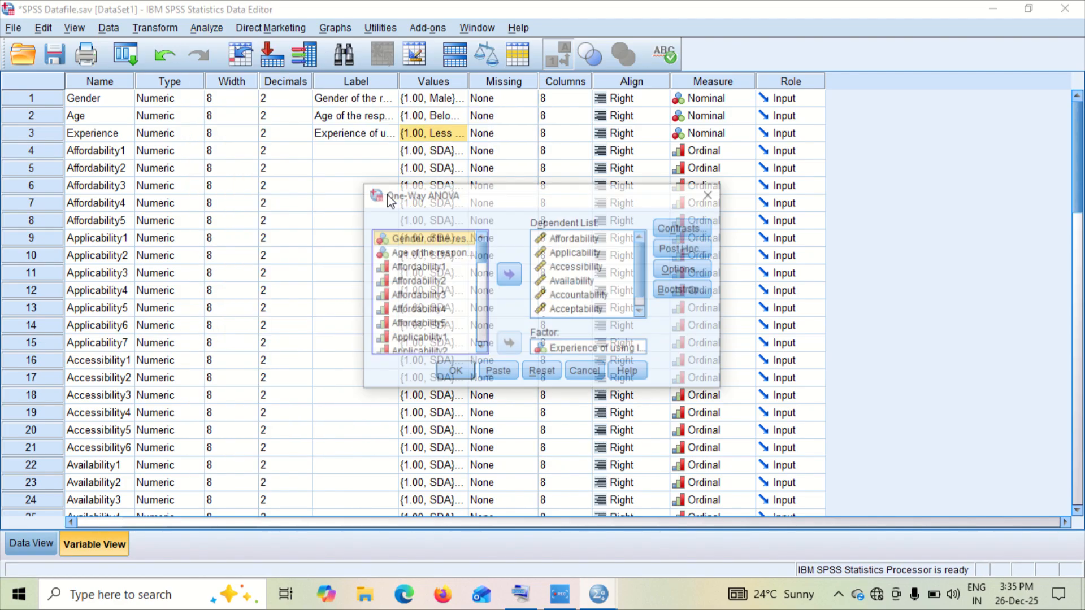
left_click(556, 255)
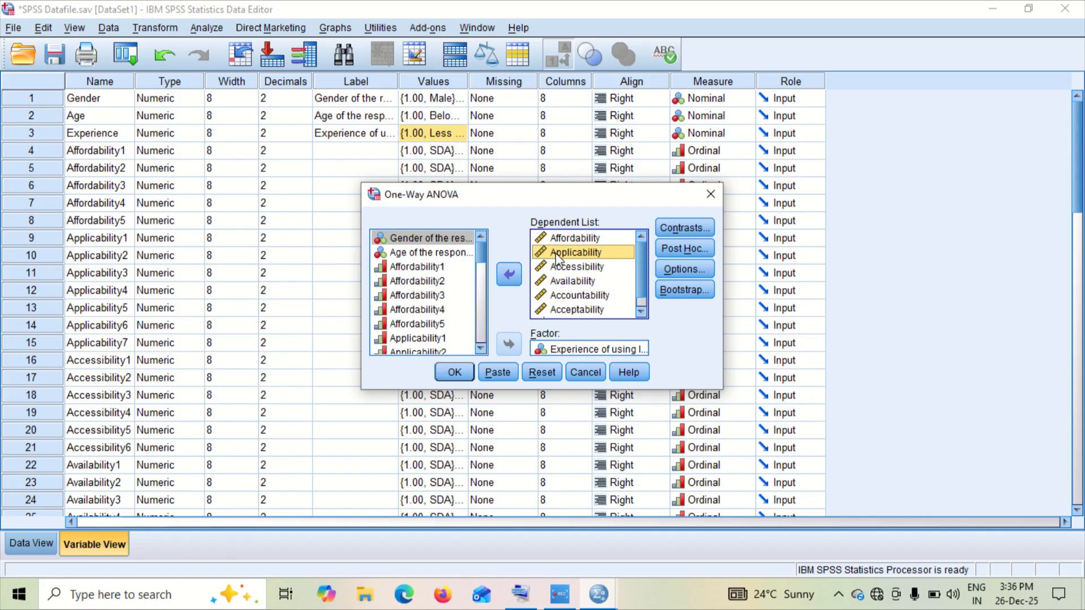
key("shift+Down")
key("shift+Down")
key("shift+Down")
key("shift+Down")
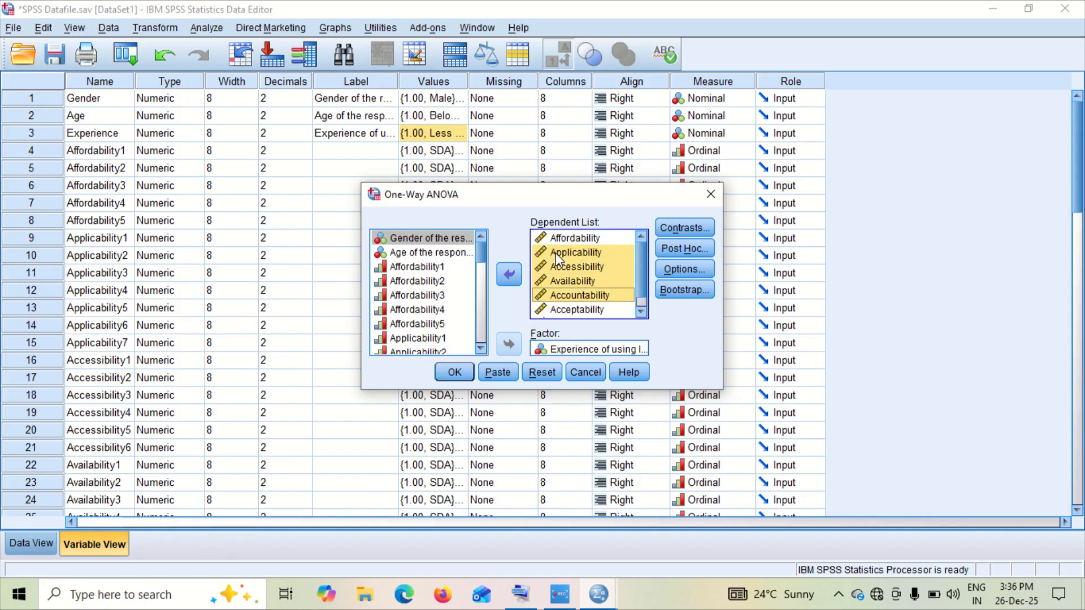
key("shift+Down")
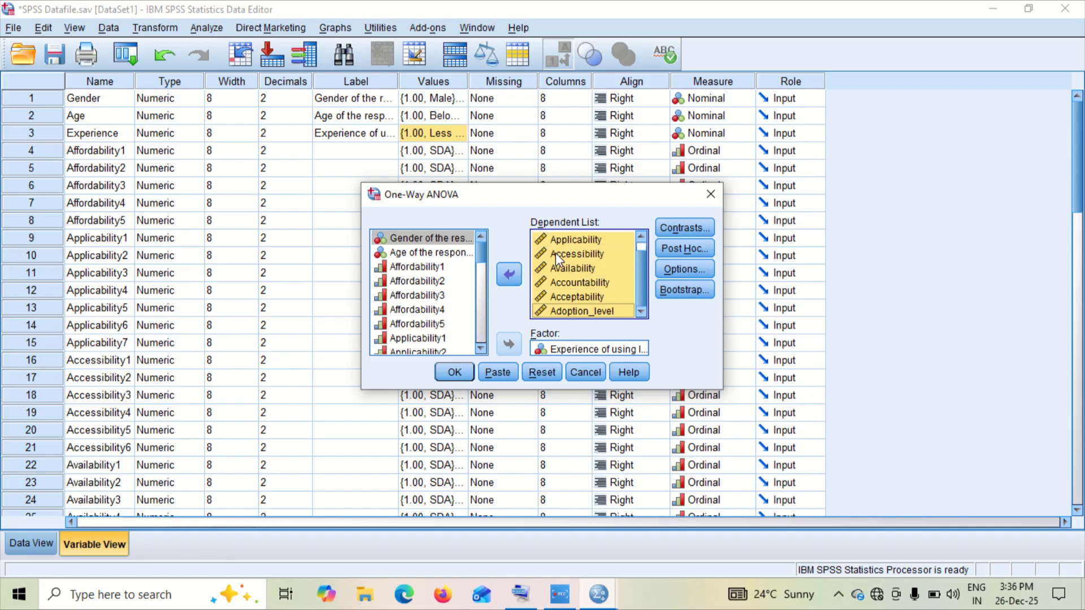
left_click(509, 276)
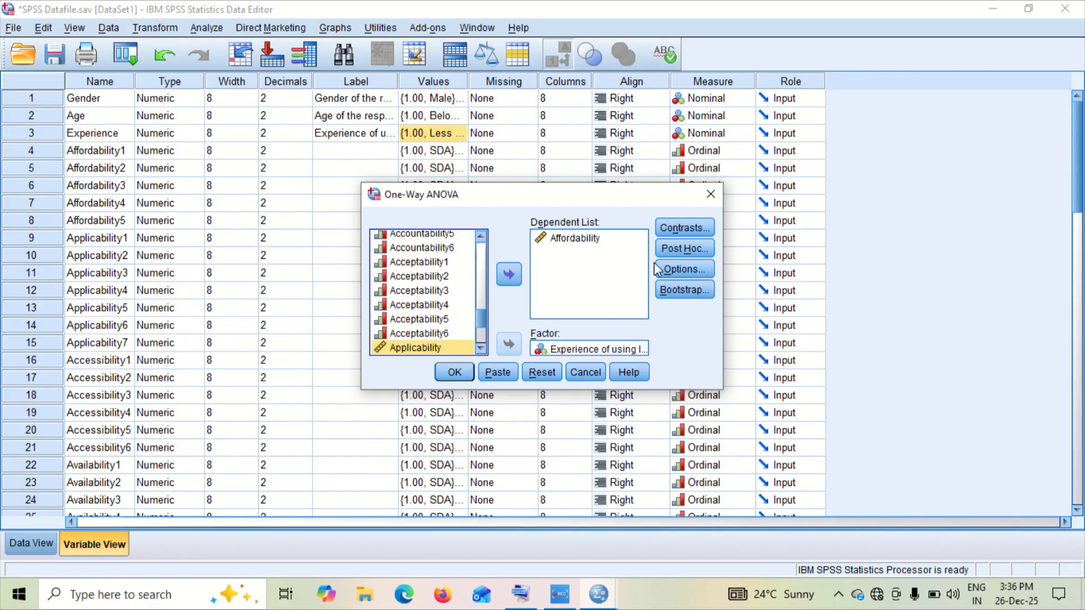
- Turn off the Descriptive and Homogeneity of variance test options, enable Welch, and run the One-Way ANOVA for Affordability
left_click(669, 273)
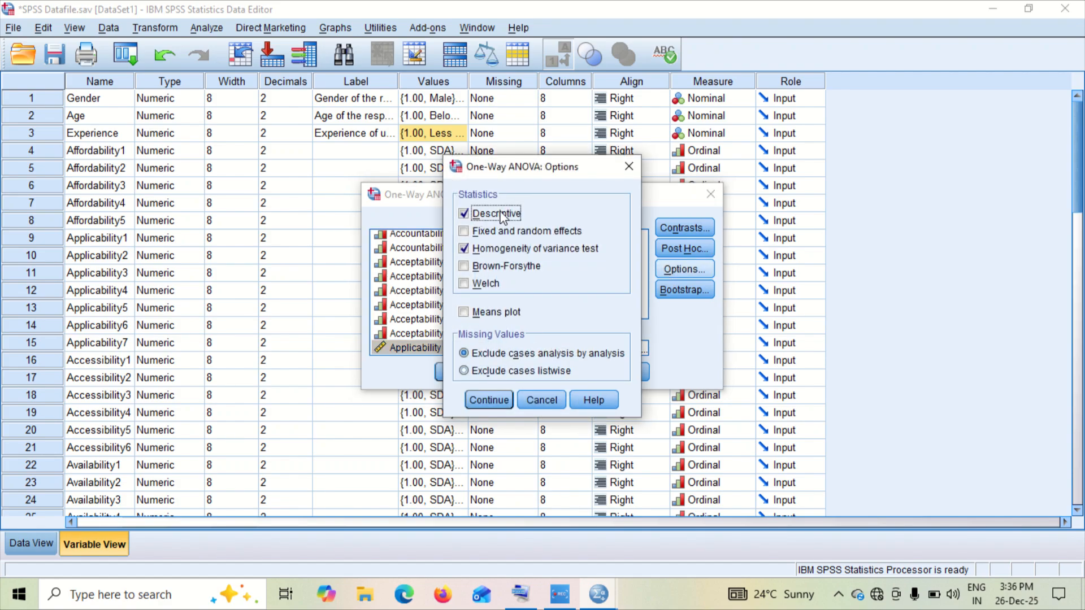
left_click(464, 214)
left_click(463, 249)
left_click(464, 249)
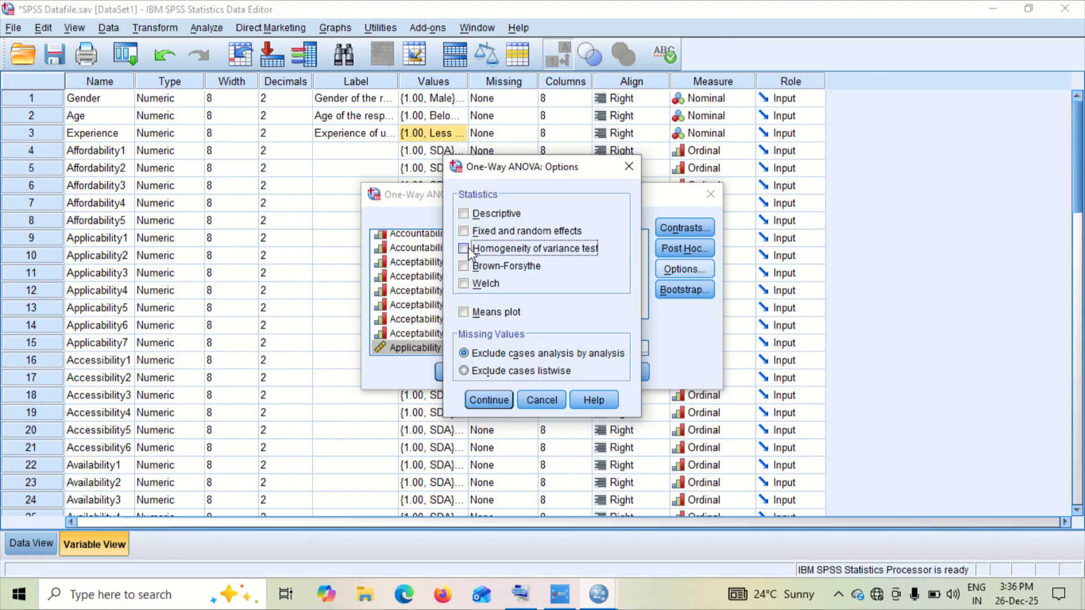
left_click(463, 284)
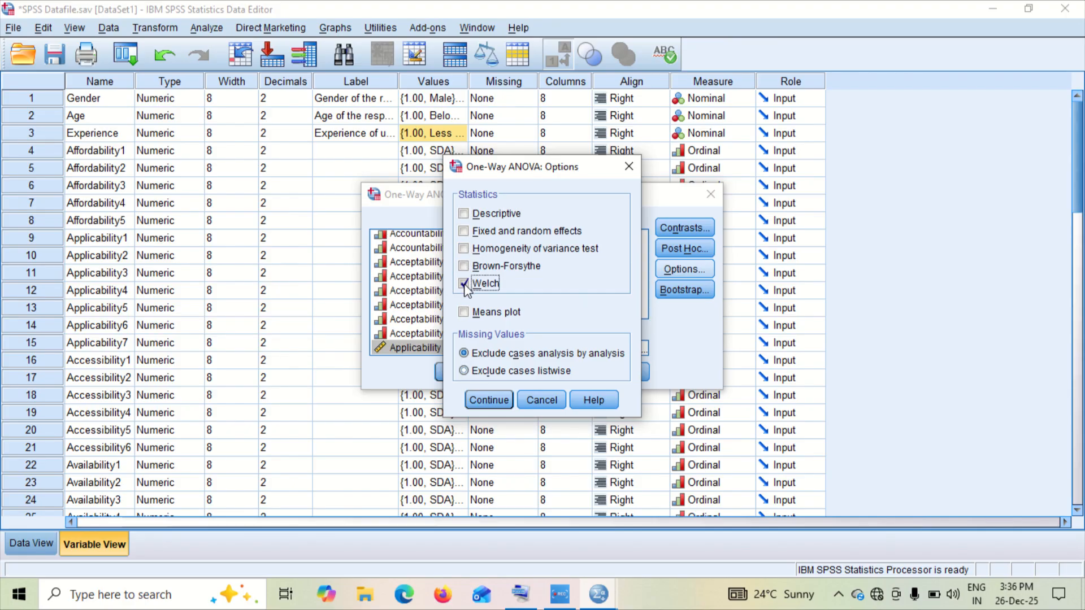
left_click(487, 400)
left_click(455, 371)
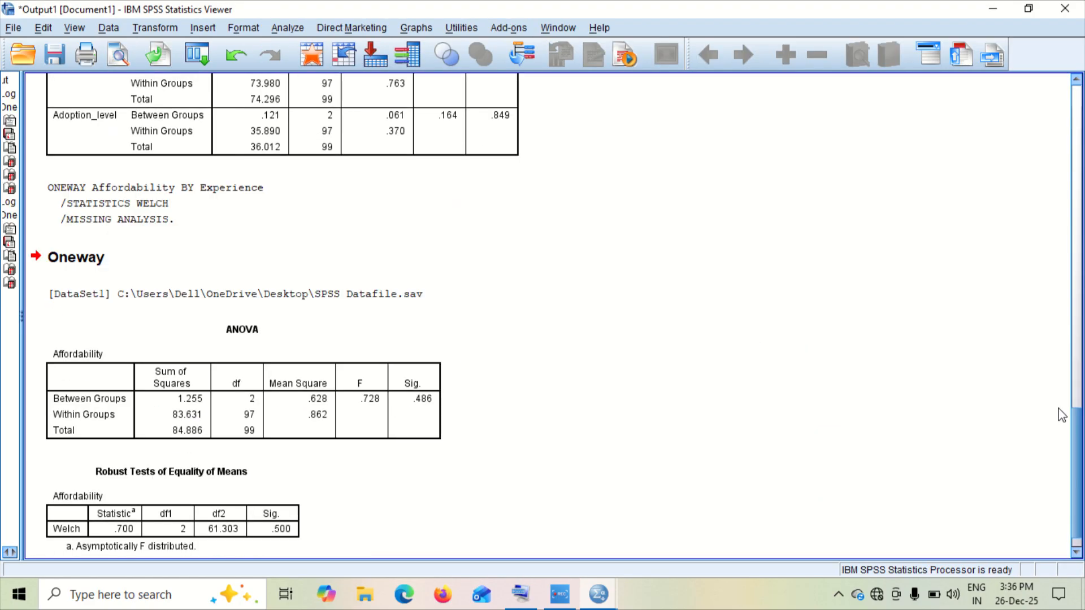
- Examine the F and significance values in the ANOVA table for all dimensions and the Welch result for Affordability
left_click_drag(1077, 432, 1072, 340)
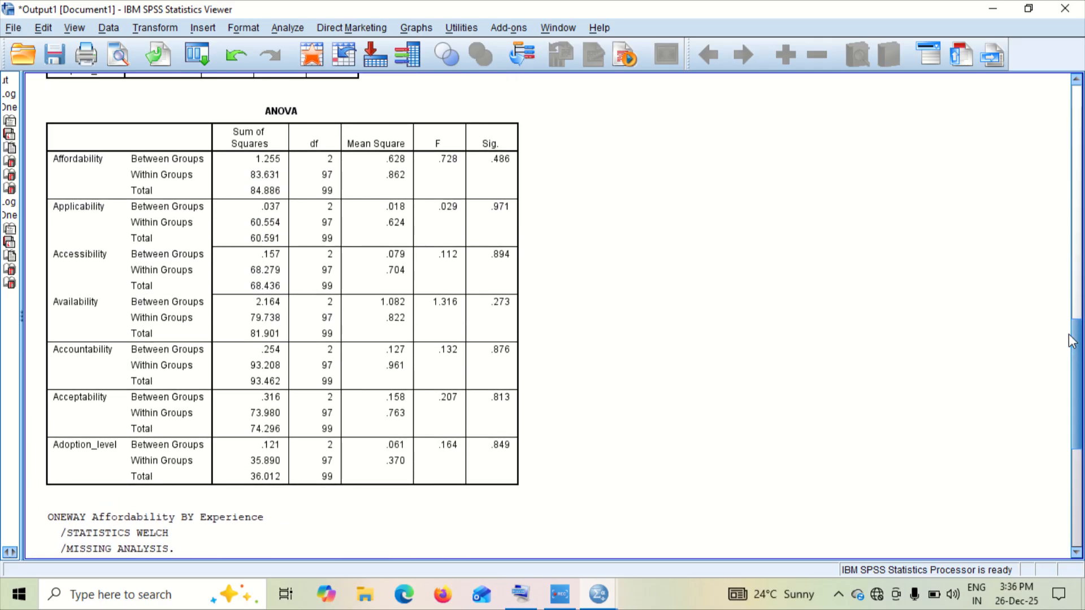
left_click(479, 226)
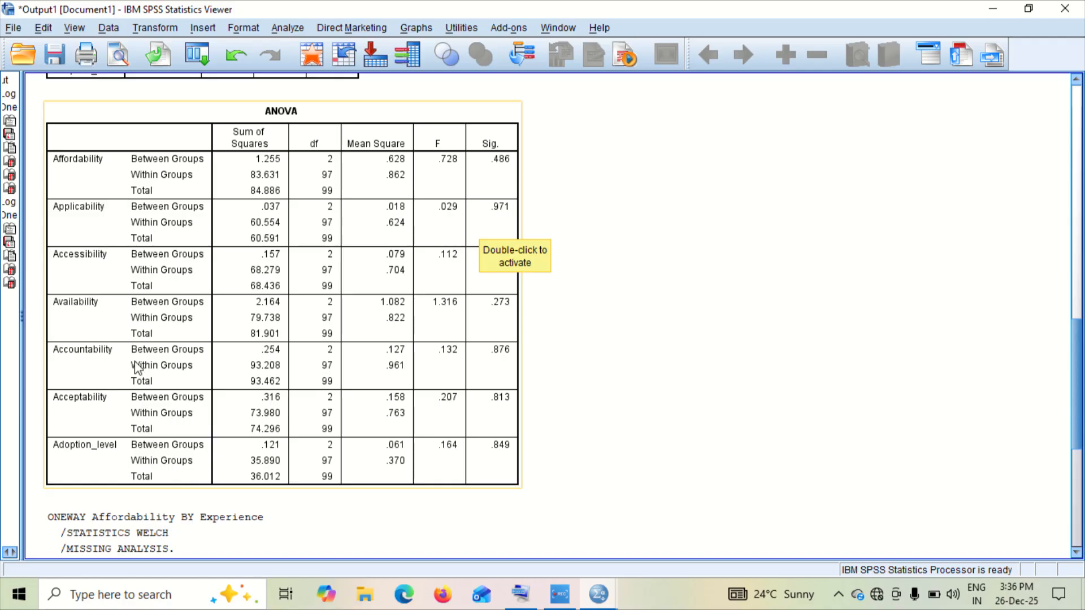
left_click(712, 180)
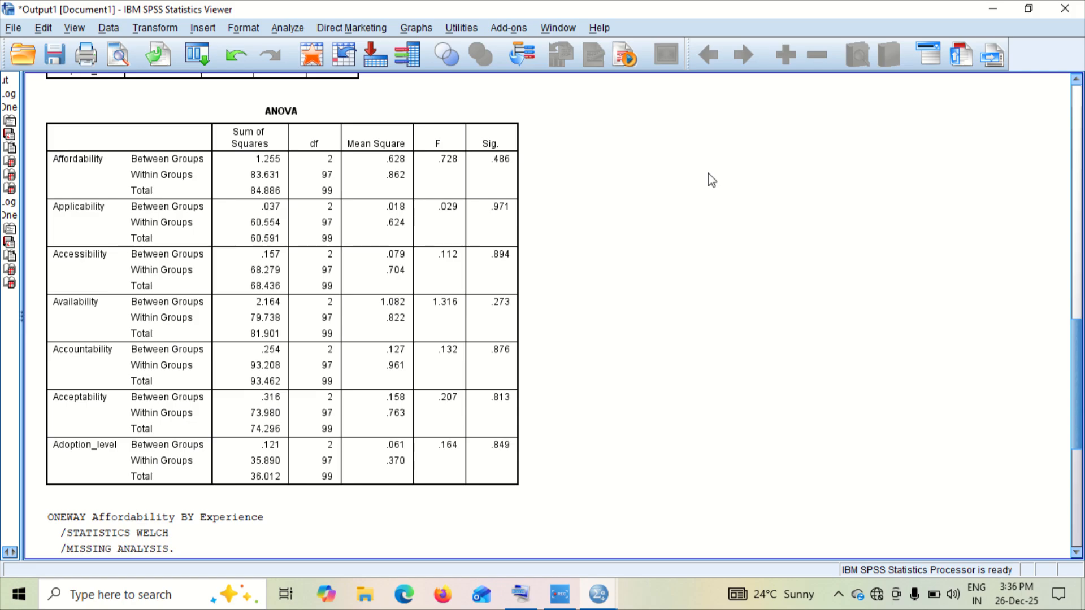
left_click(445, 216)
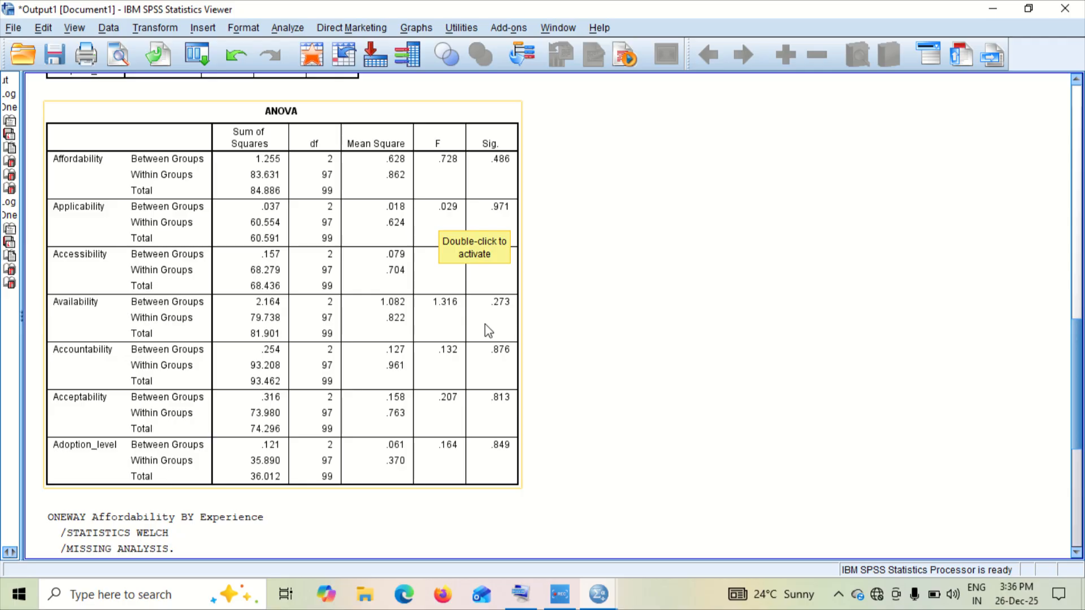
left_click(620, 319)
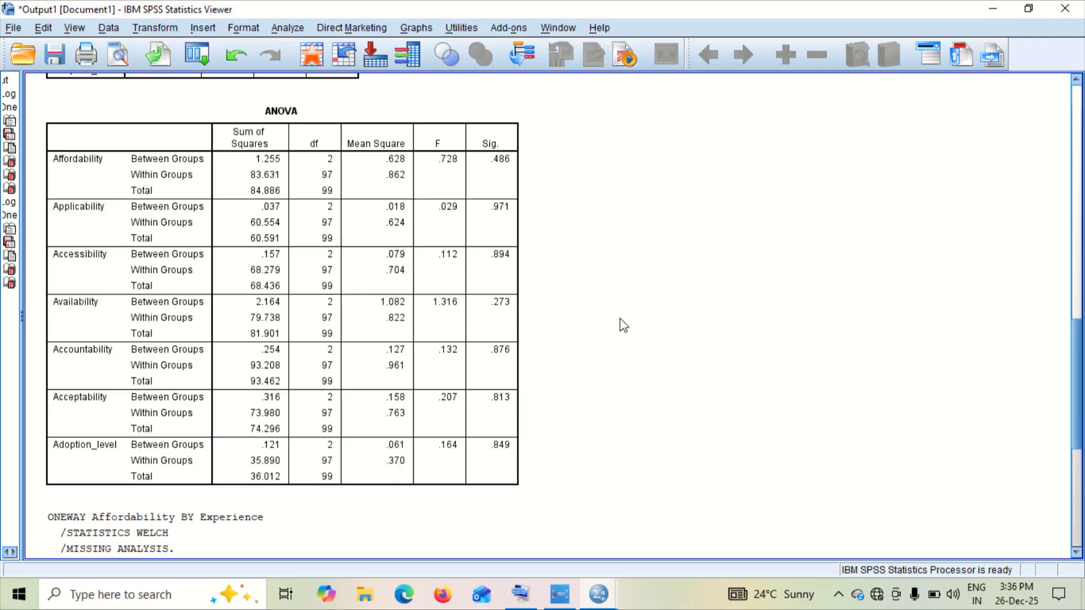
left_click(520, 255)
left_click_drag(1077, 368, 1073, 477)
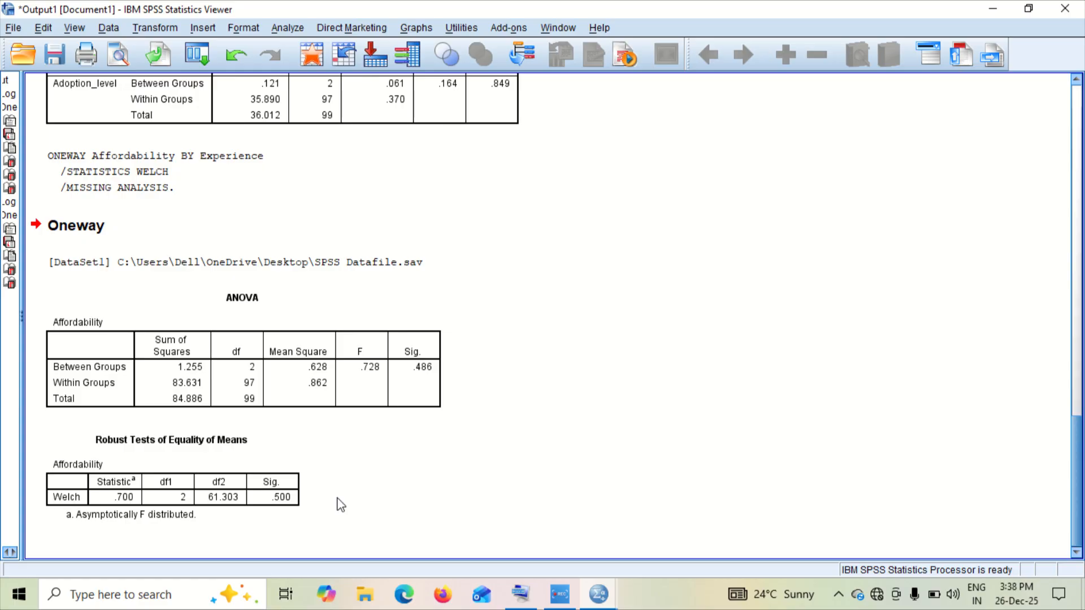
- Minimize the SPSS windows, open the New Microsoft Word Document from the desktop, and go to its One-way Analysis of Variance section
left_click(986, 11)
left_click(986, 10)
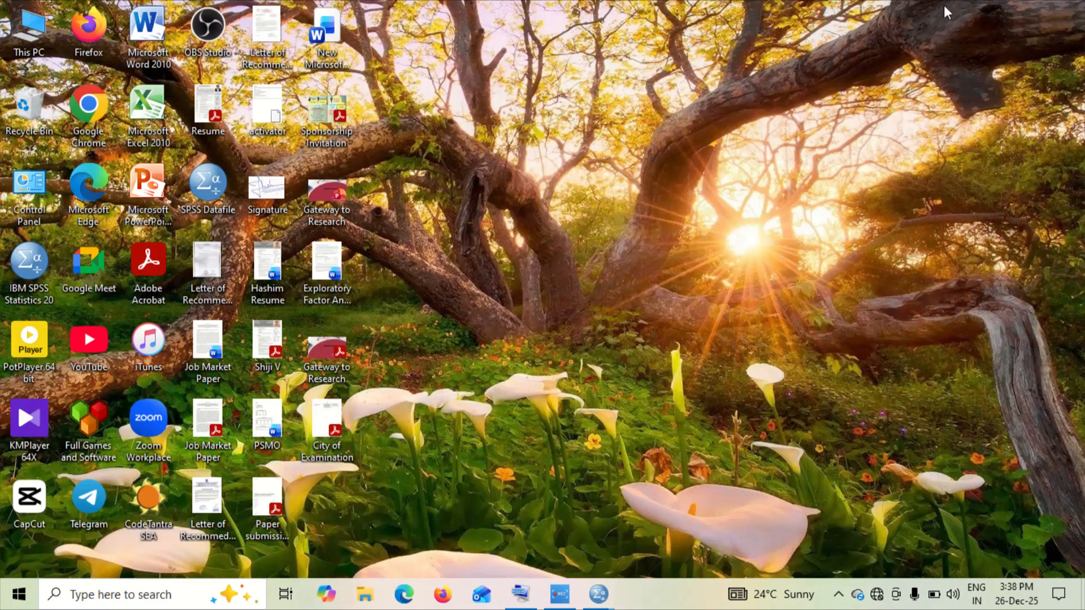
left_click(327, 53)
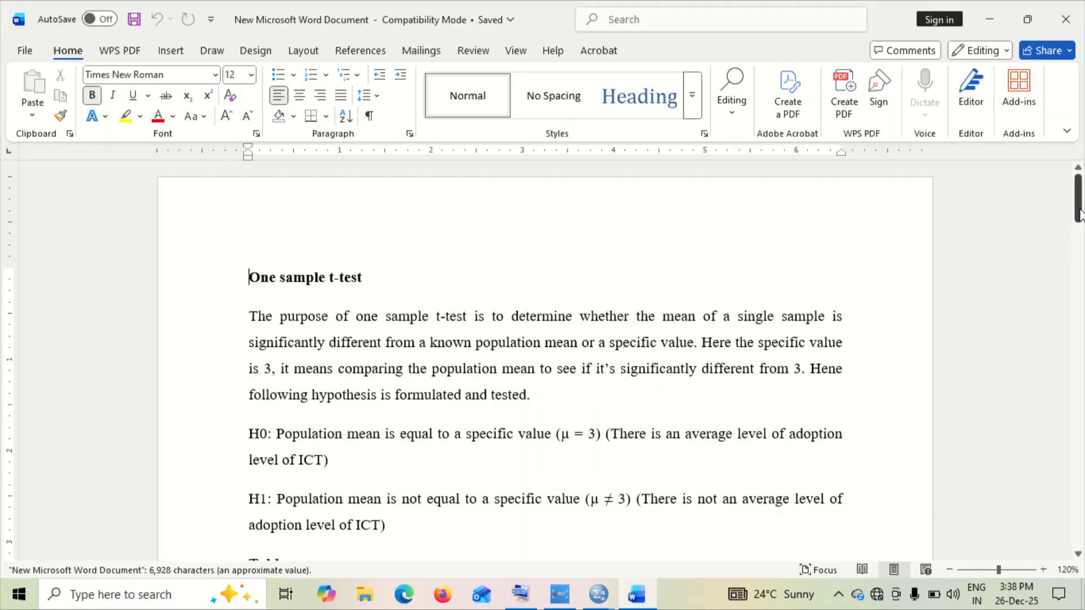
left_click_drag(1078, 210, 1081, 476)
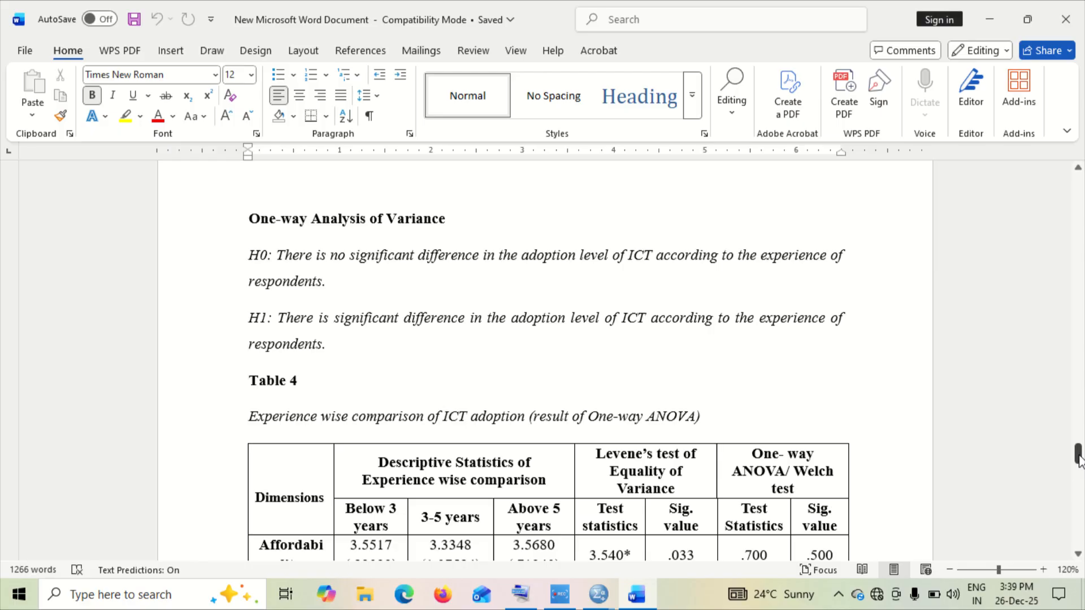
- Read through Table 4 on experience-wise ICT adoption and the written interpretation of the Levene, ANOVA and Welch results
left_click_drag(1078, 457, 1079, 473)
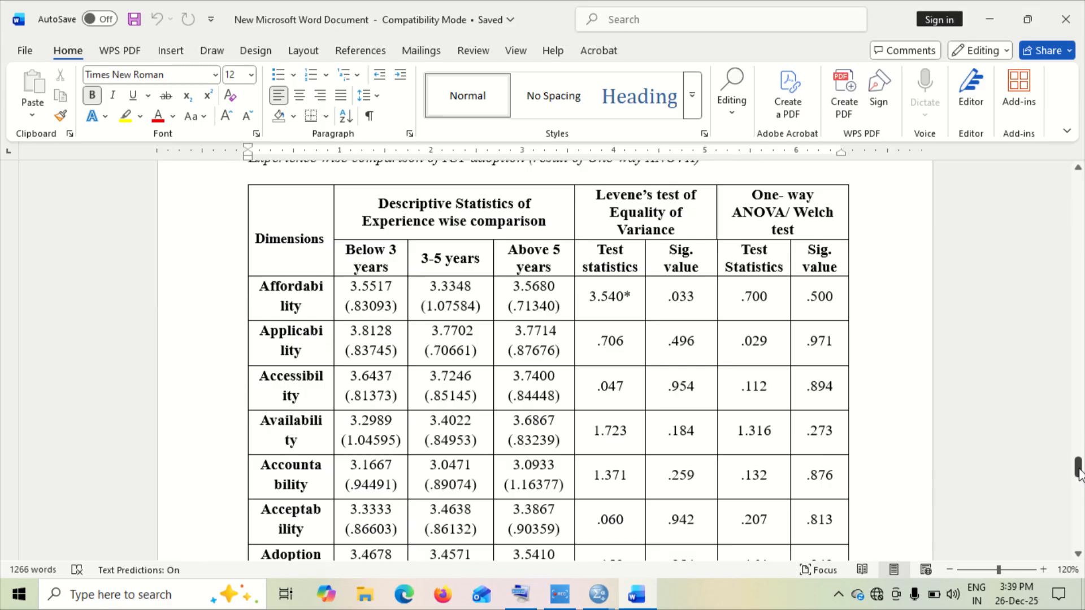
left_click_drag(1079, 474, 1080, 484)
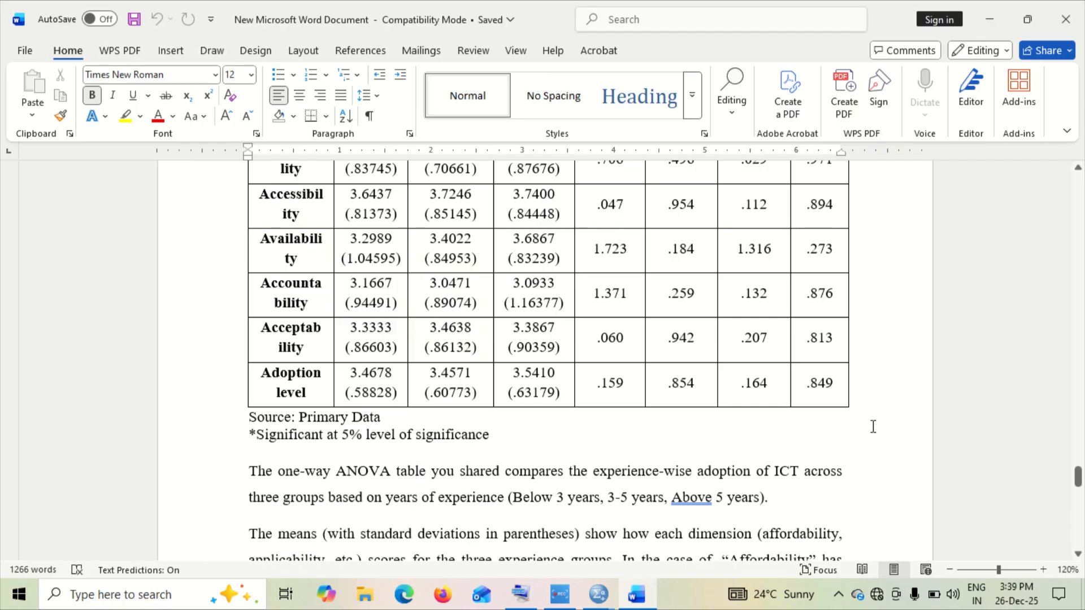
left_click_drag(1079, 473, 1079, 487)
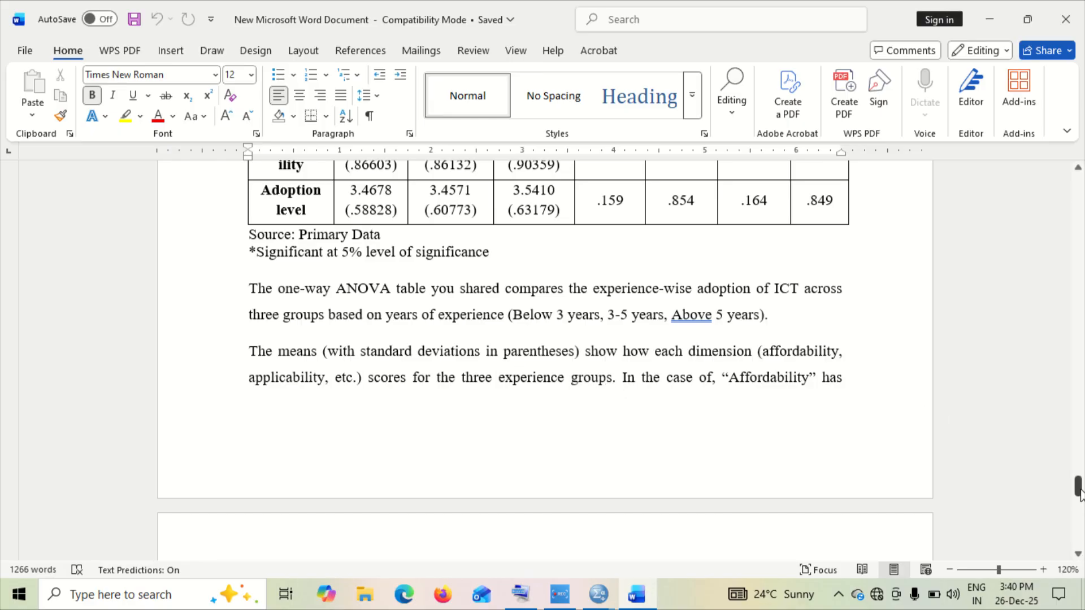
left_click_drag(1079, 491, 1079, 507)
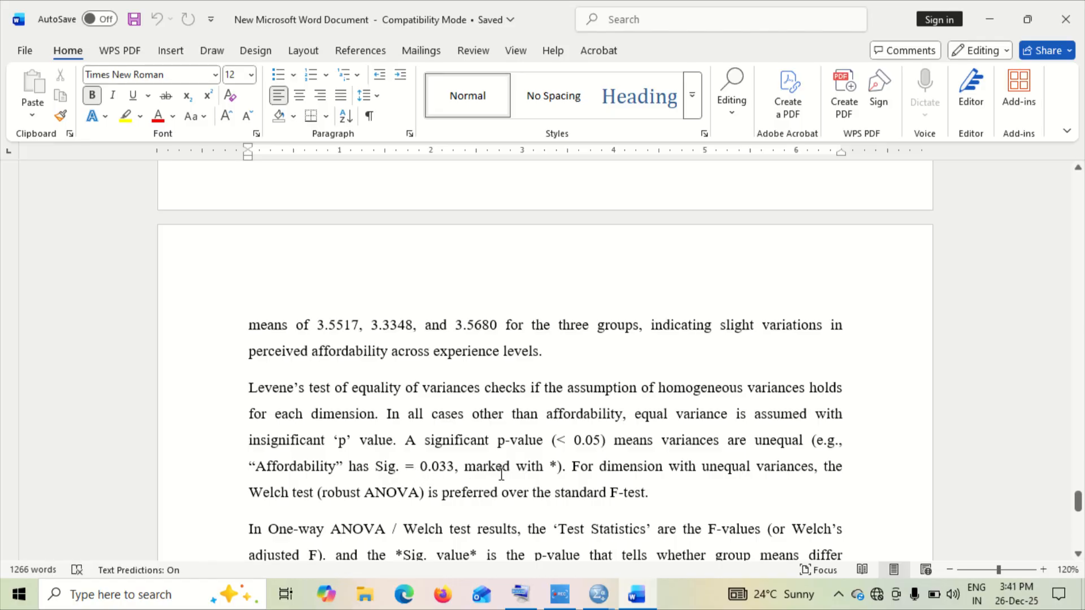
left_click(663, 479)
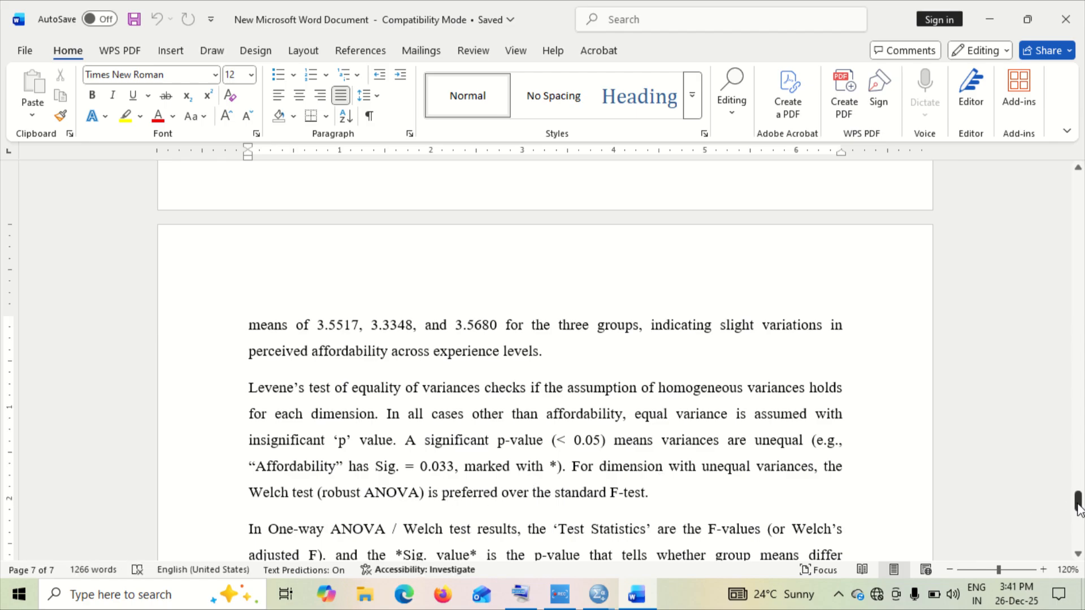
left_click_drag(1078, 507, 1078, 521)
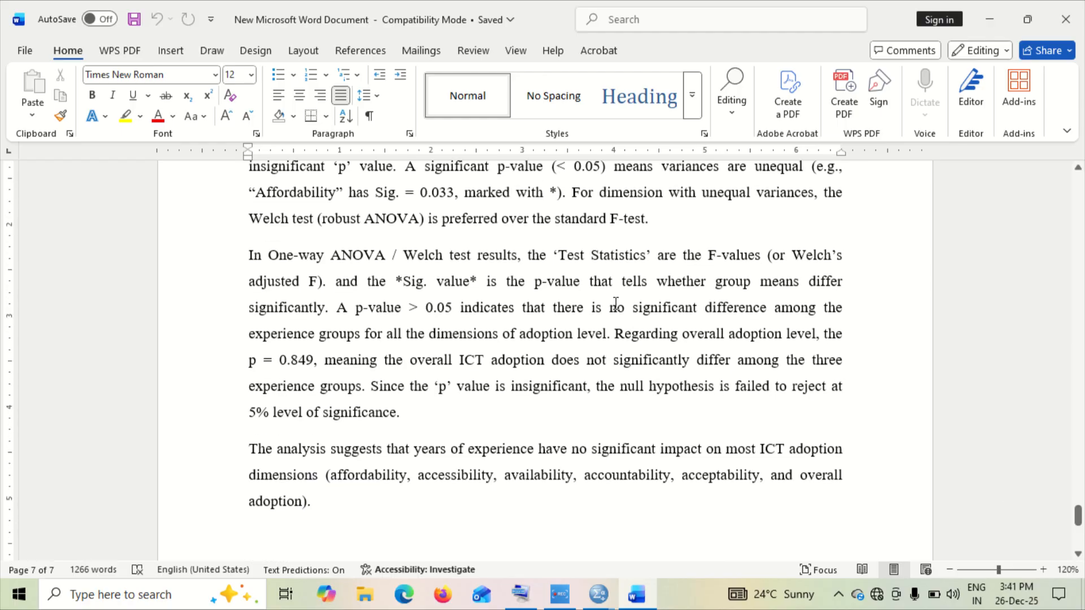